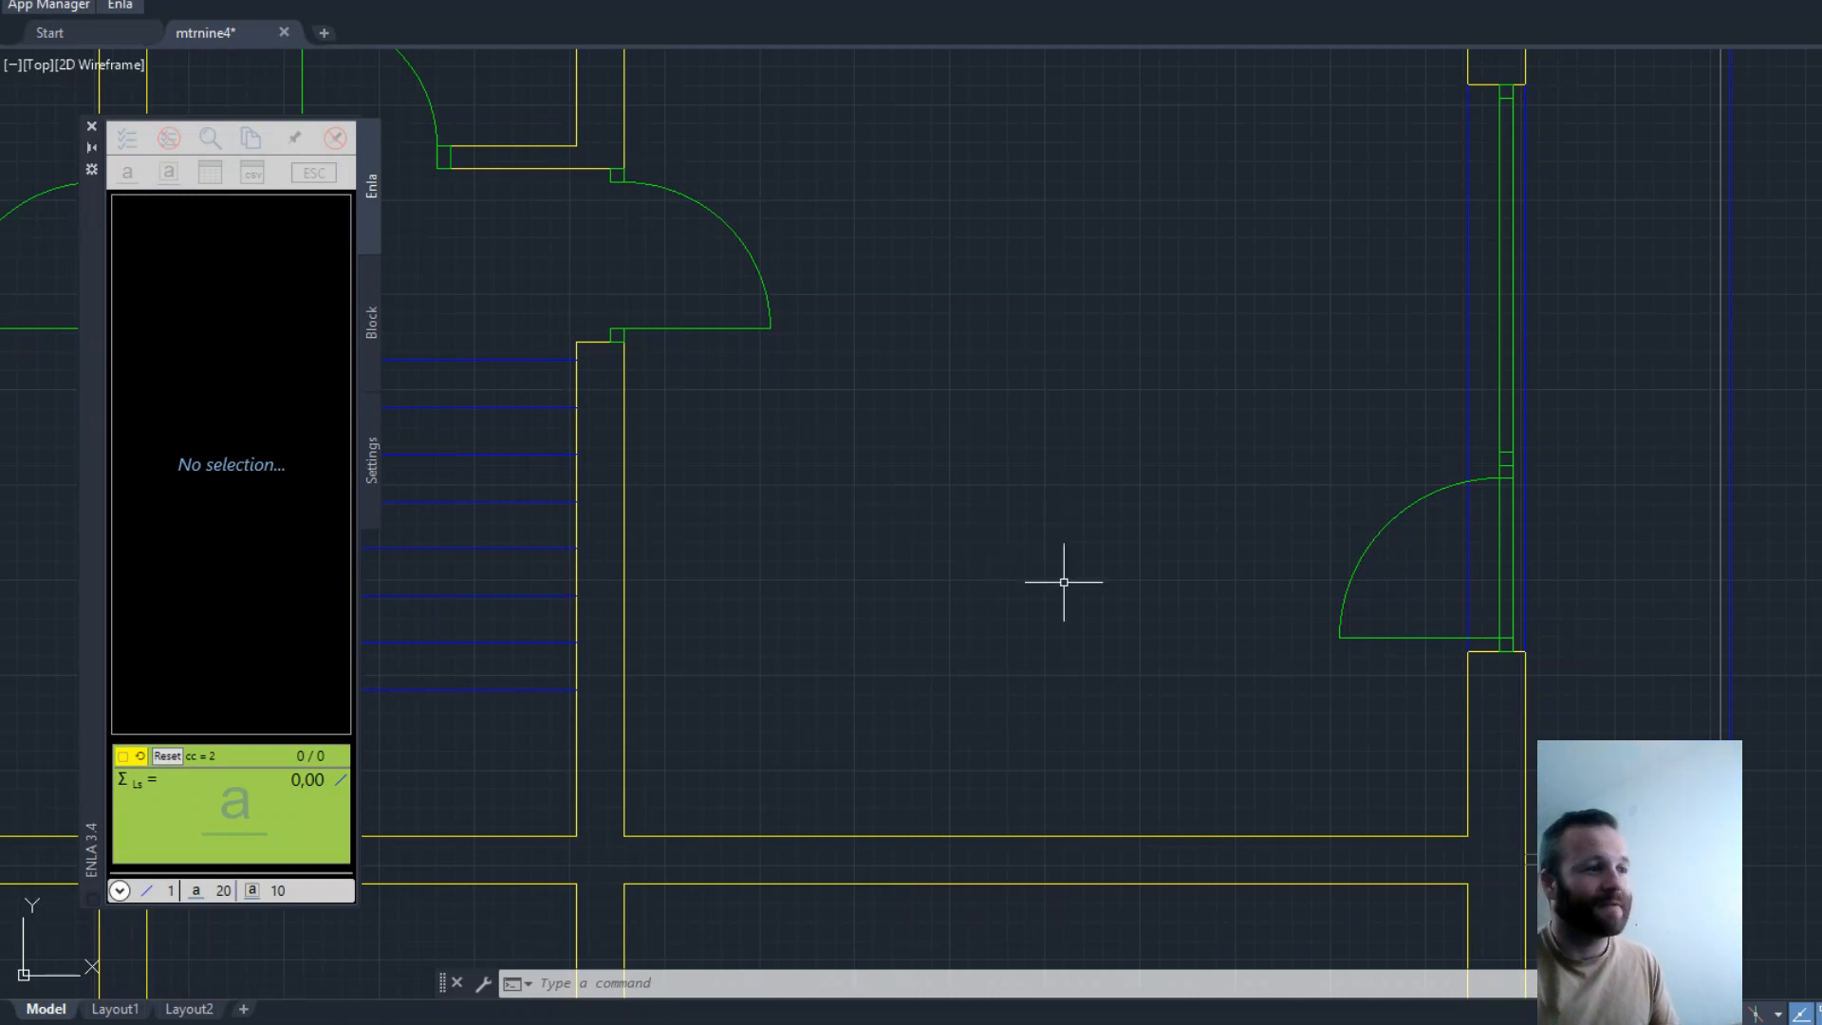
# - Insert length texts next to the three inner wall lines along the lower part of the room
pyautogui.click(1488, 842)
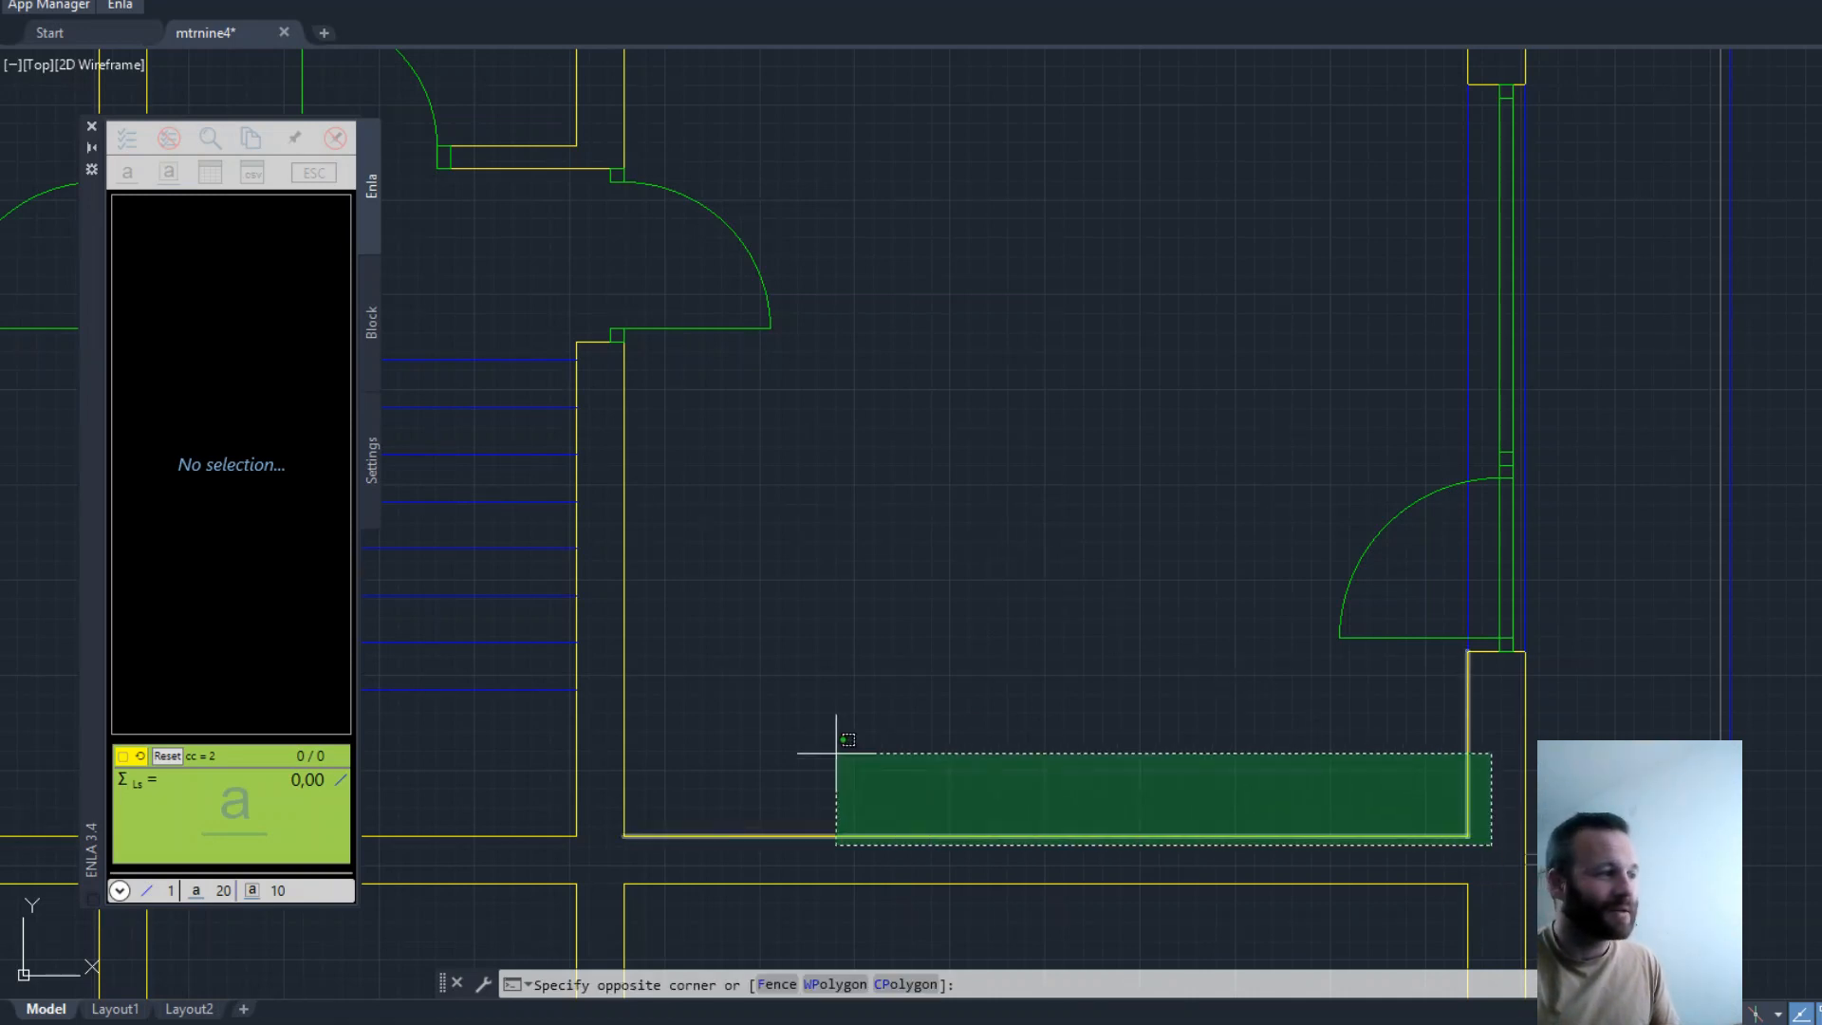
pyautogui.click(609, 726)
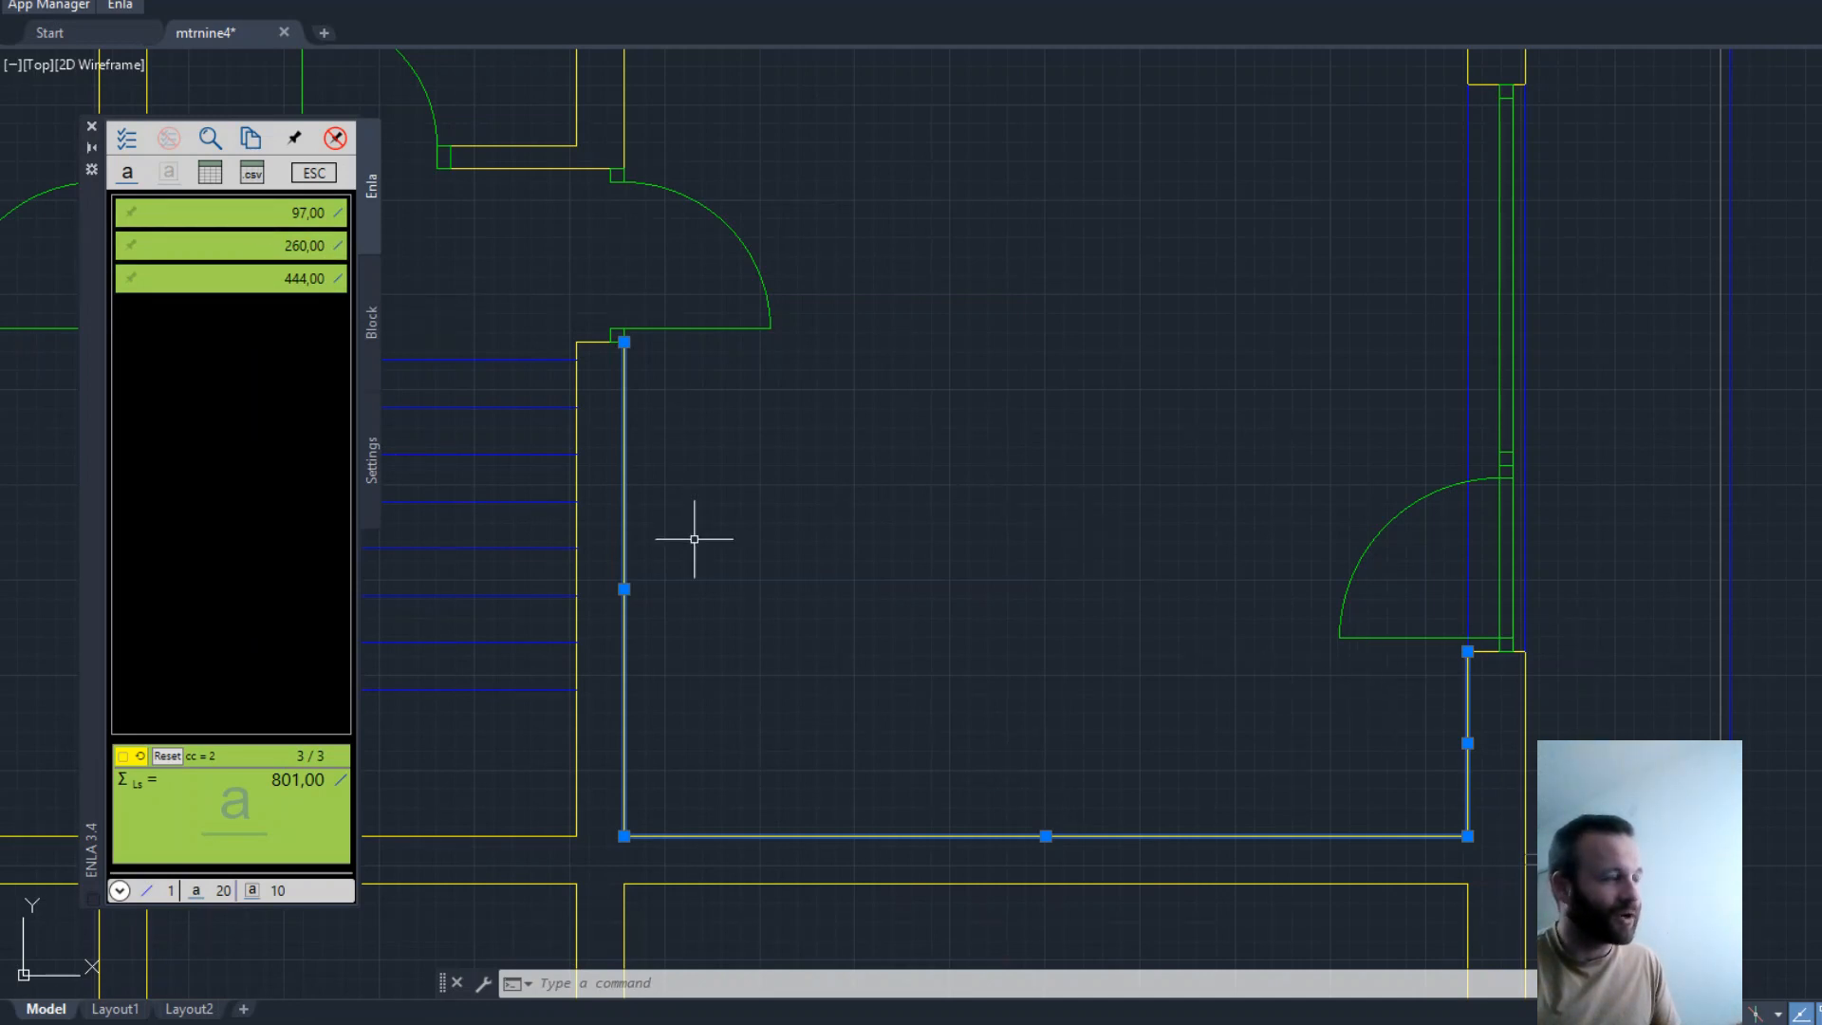
pyautogui.click(129, 173)
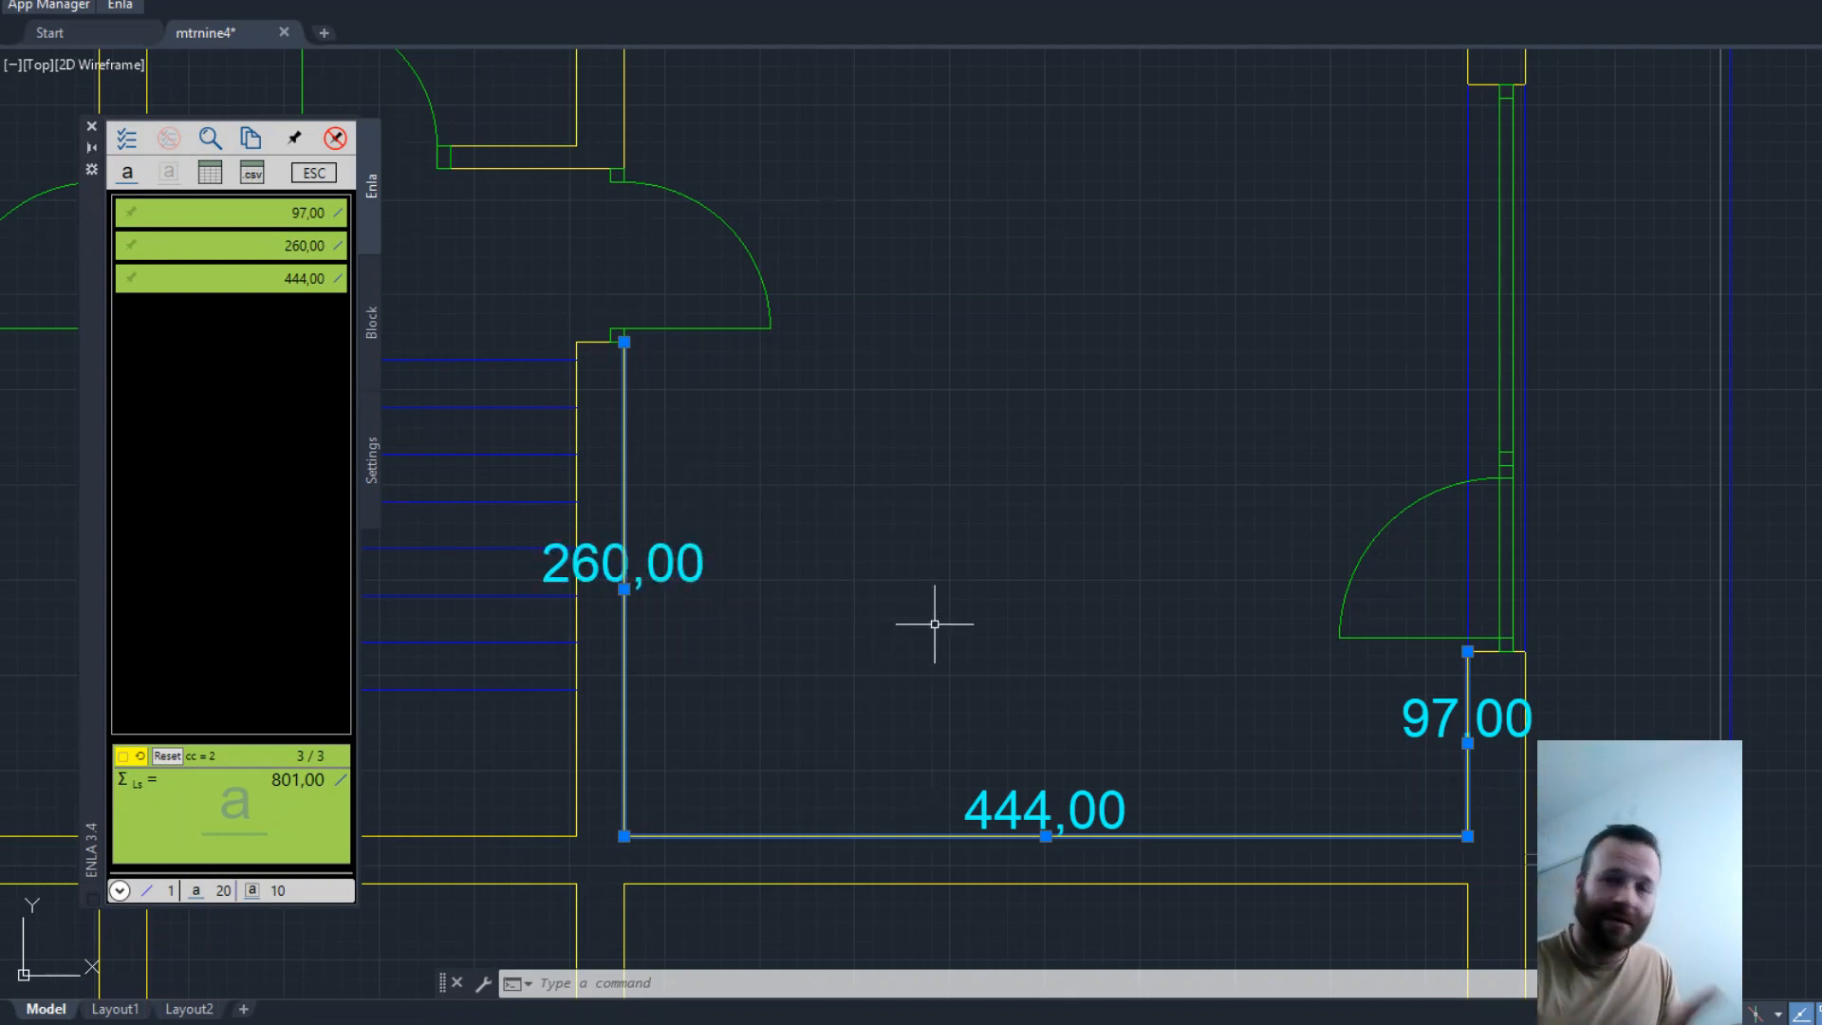
pyautogui.press('Escape')
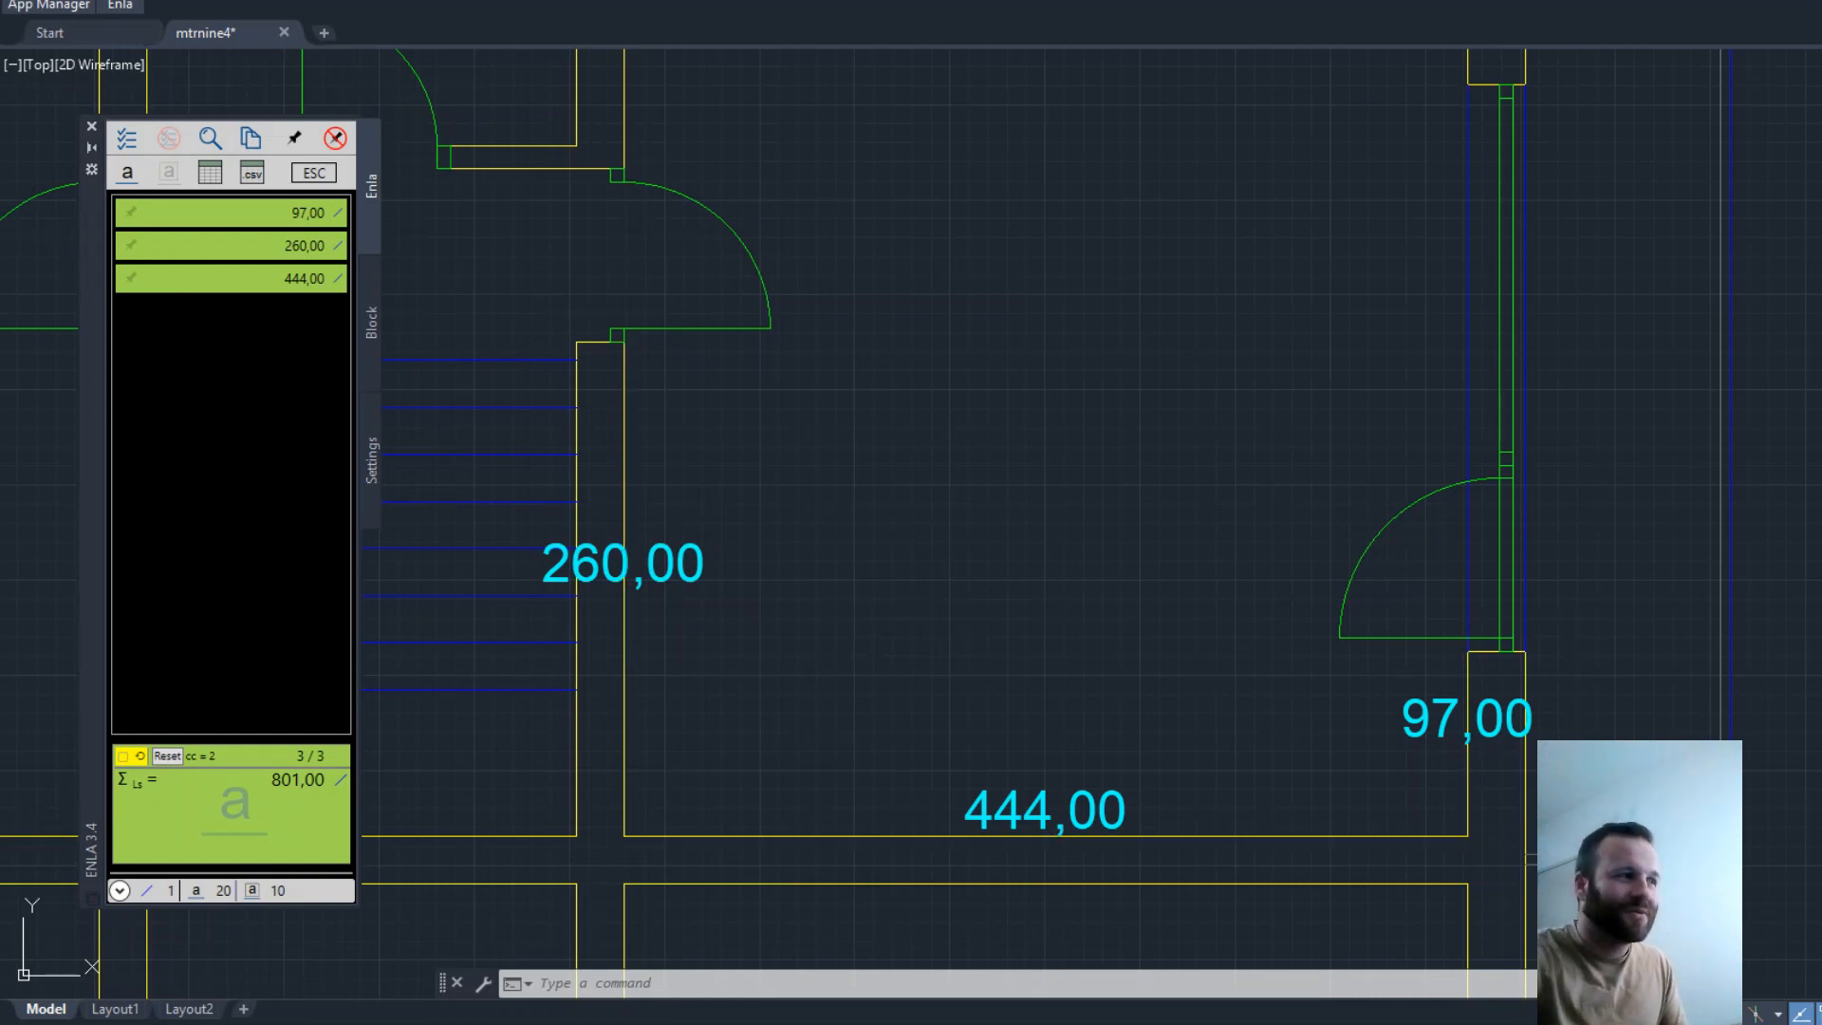
pyautogui.press('Escape')
# - Draw two connected slanted lines about 109 and 99 units long in the middle of the room
pyautogui.write('1')
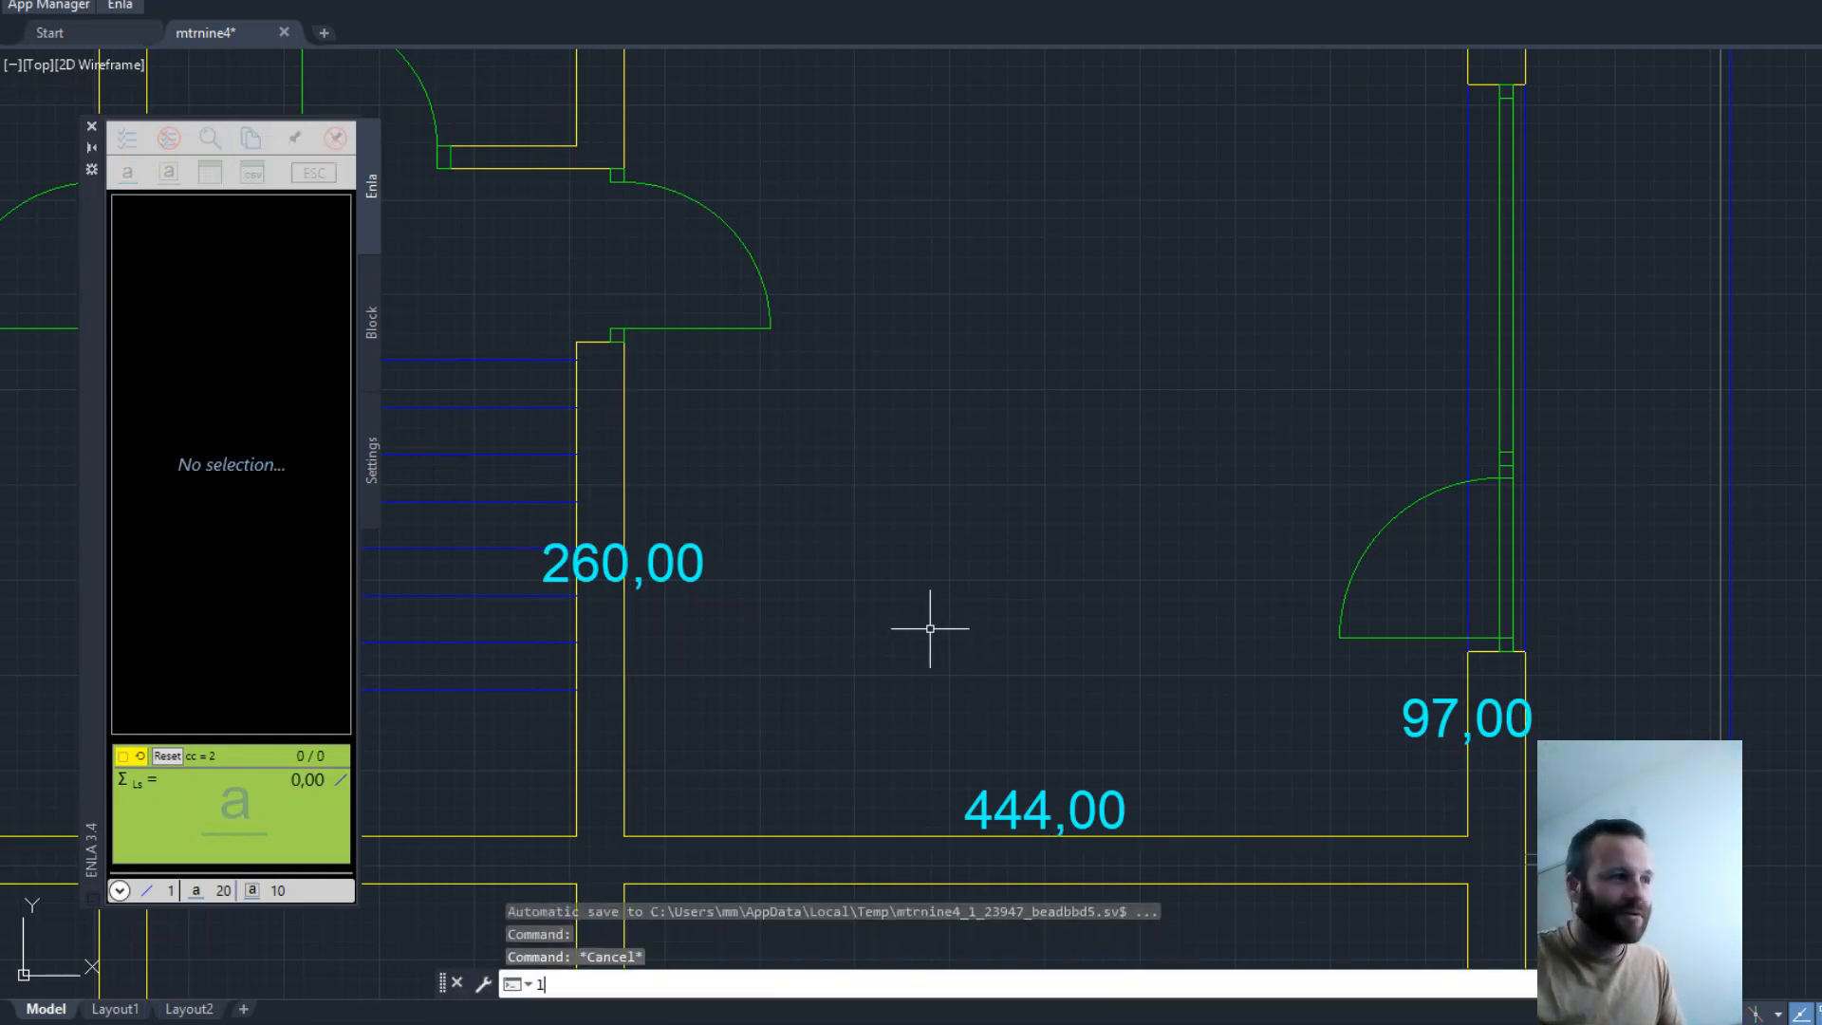
pyautogui.press('Return')
pyautogui.click(929, 633)
pyautogui.click(1051, 466)
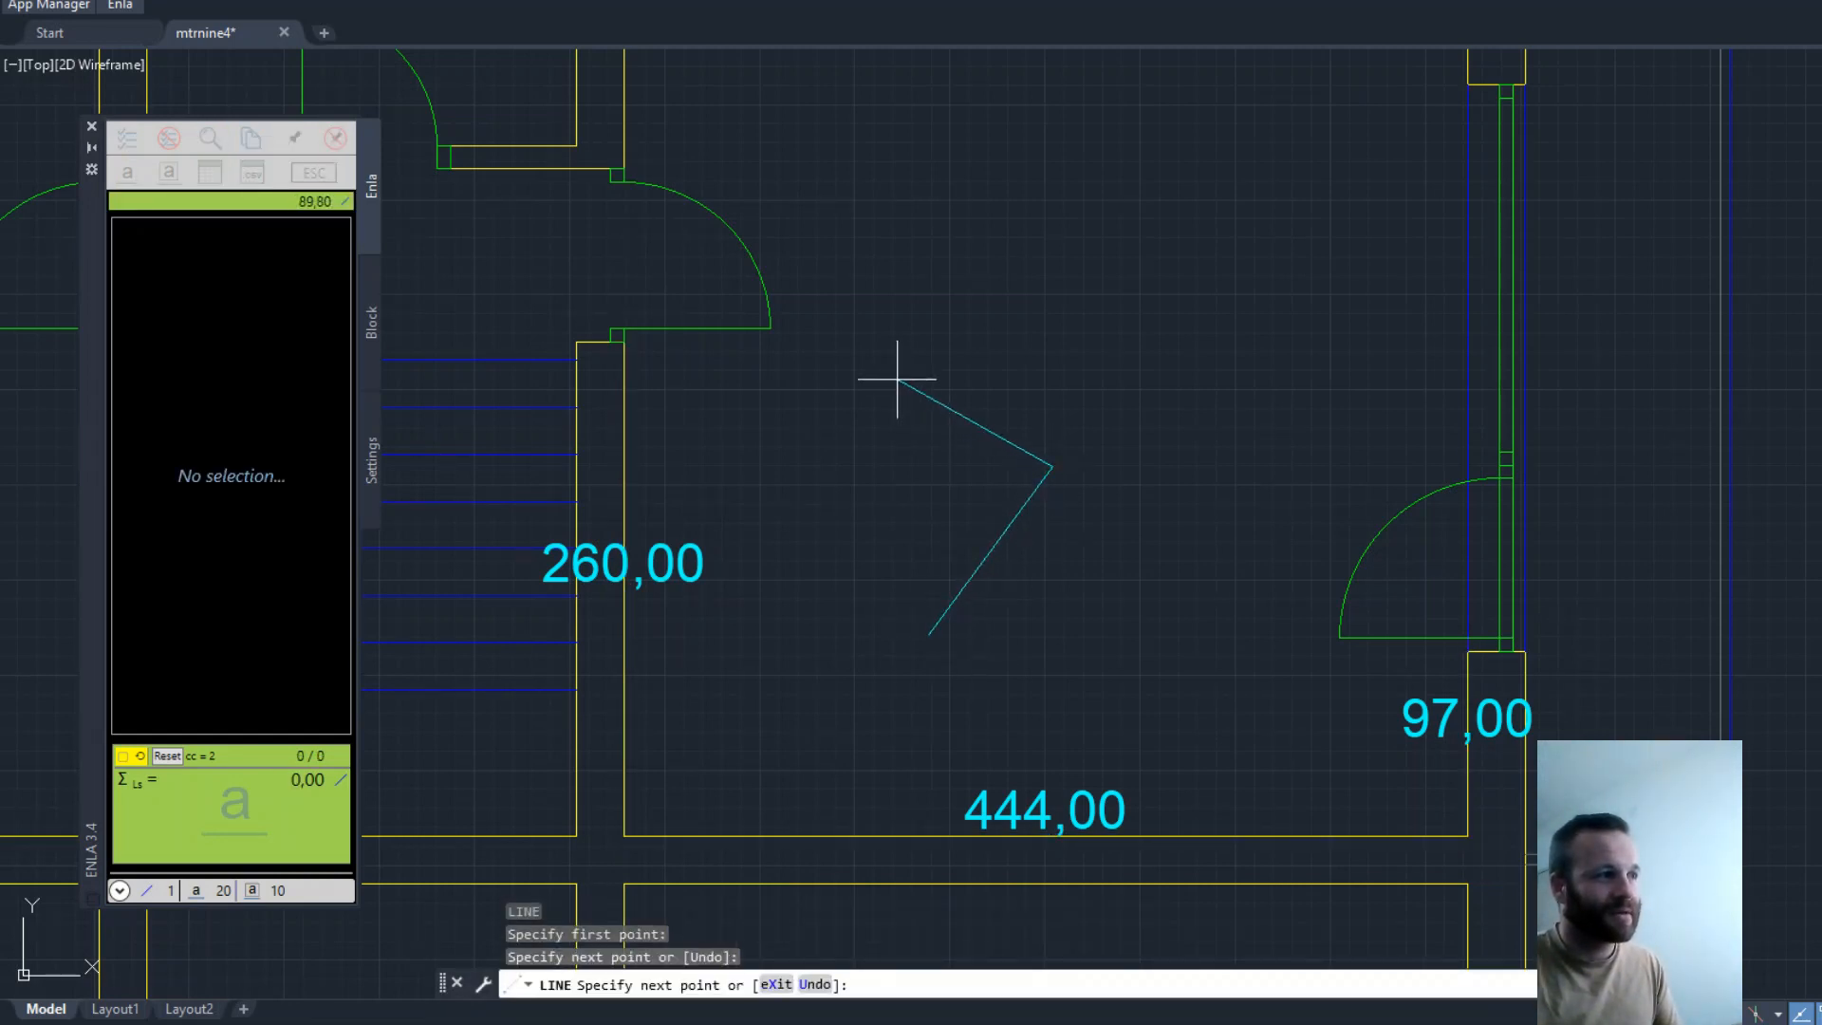
pyautogui.click(893, 366)
pyautogui.rightClick(893, 366)
pyautogui.click(944, 386)
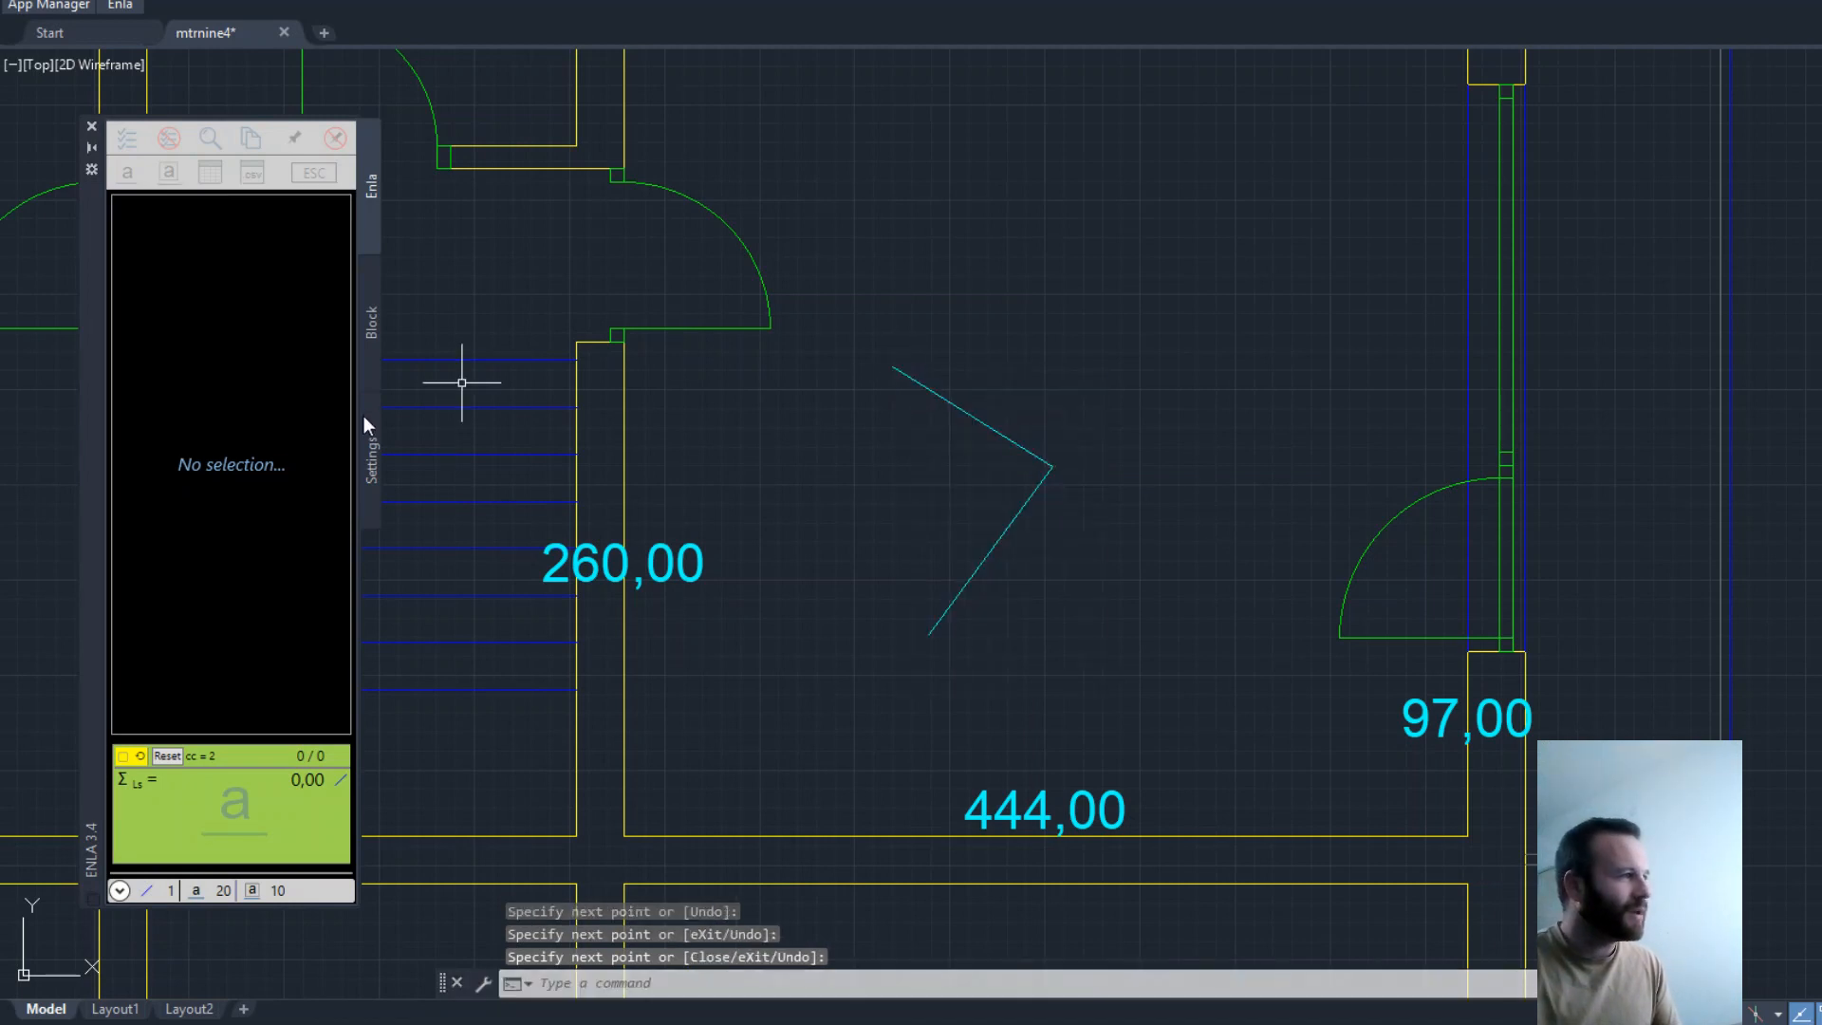
# - Keep text alignment at Bottom, set position to Aligned, and insert length texts along the two slanted lines
pyautogui.click(1123, 528)
pyautogui.click(892, 367)
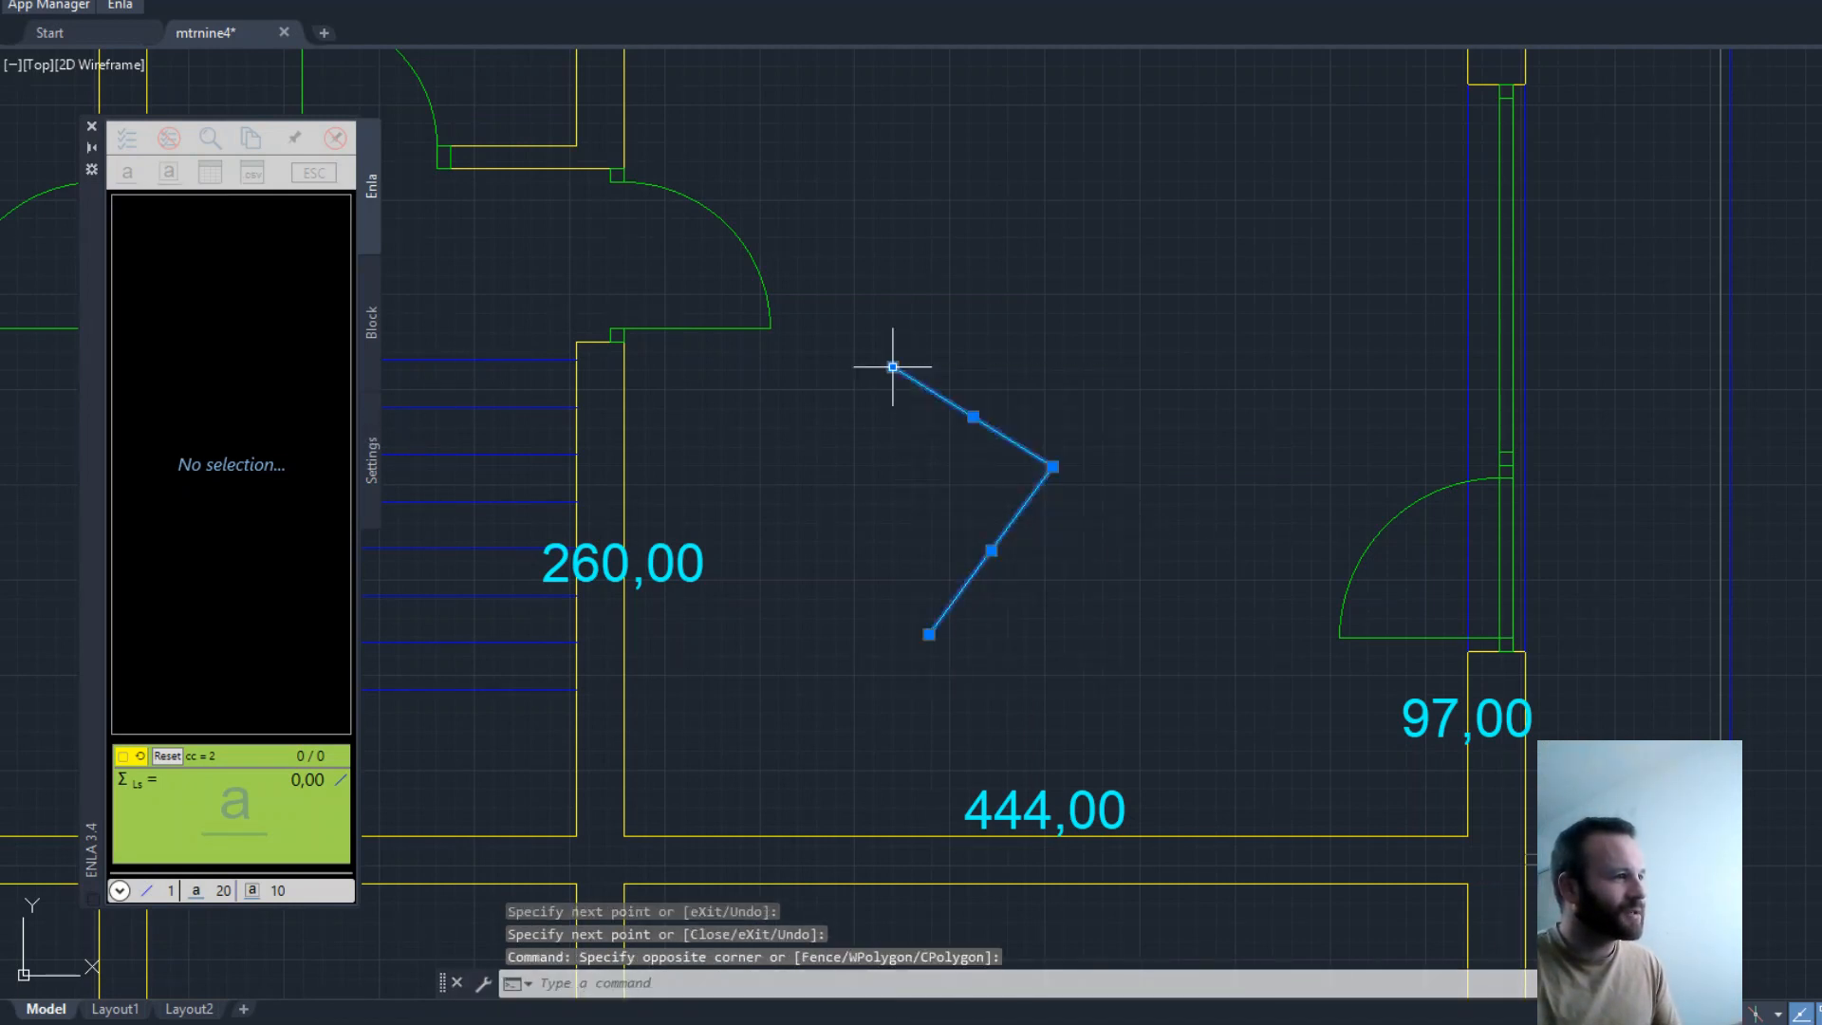
pyautogui.click(364, 413)
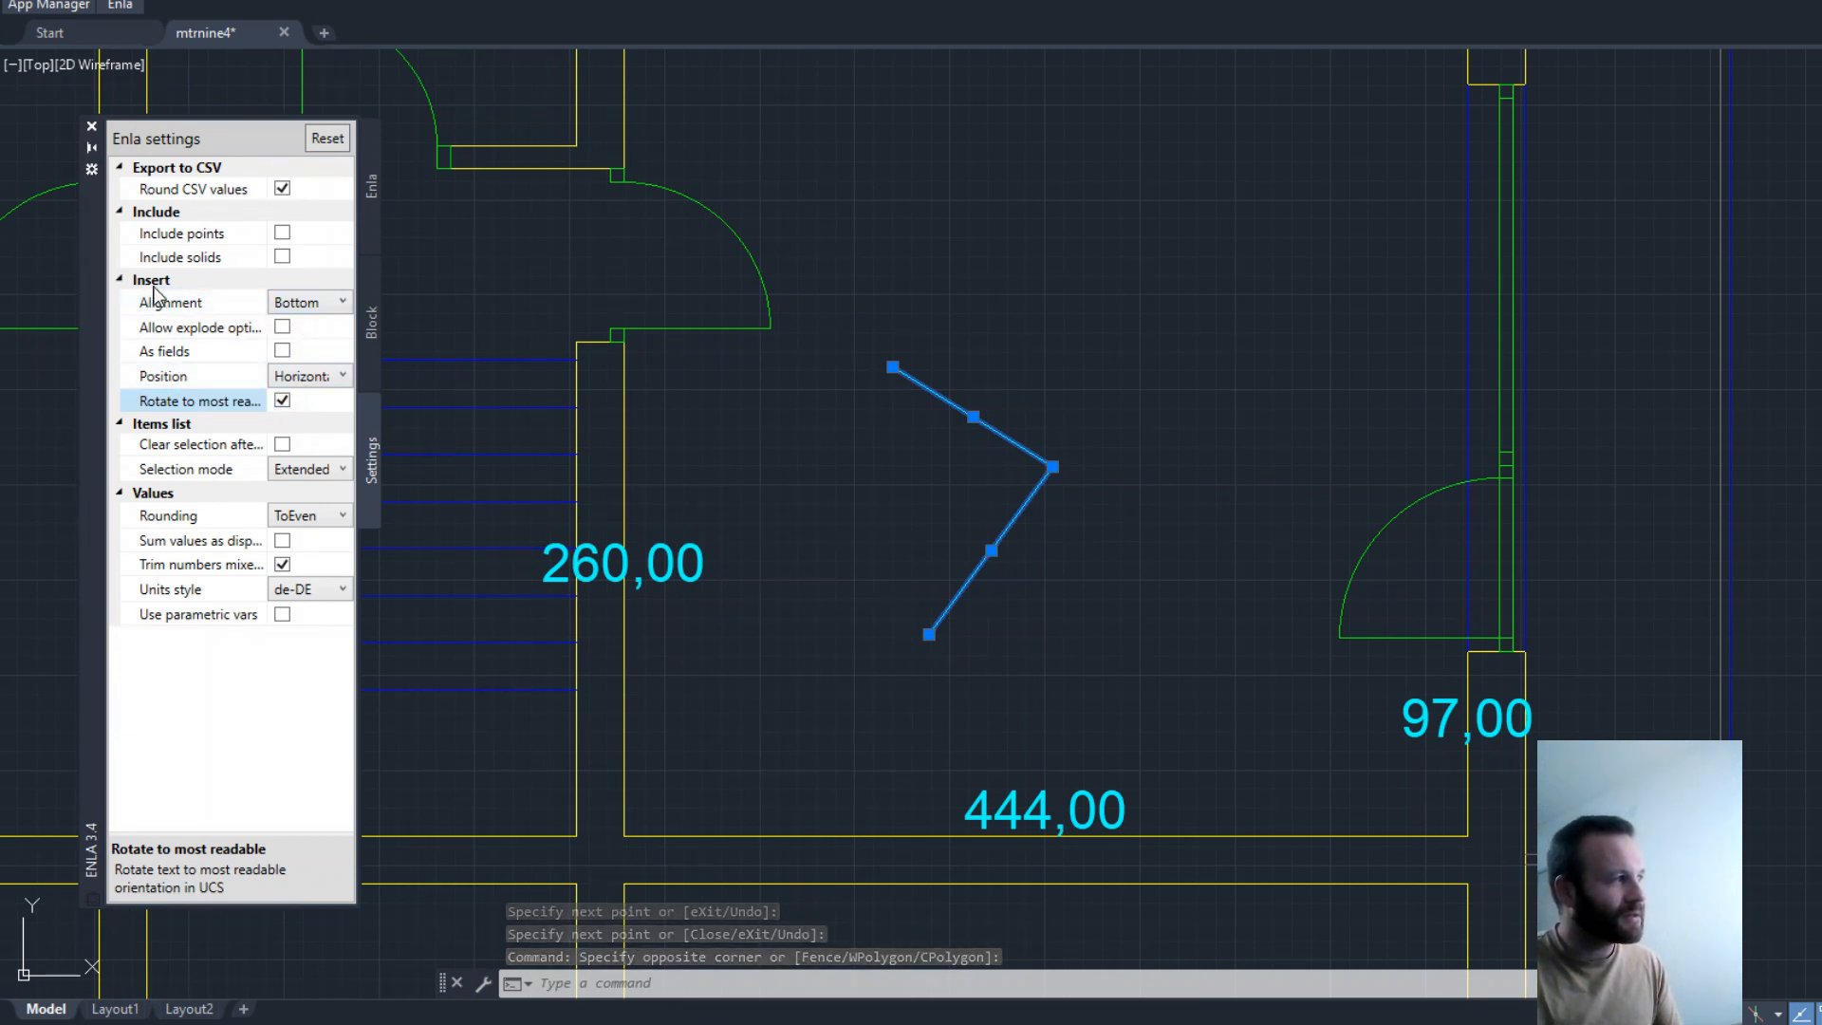
pyautogui.click(307, 304)
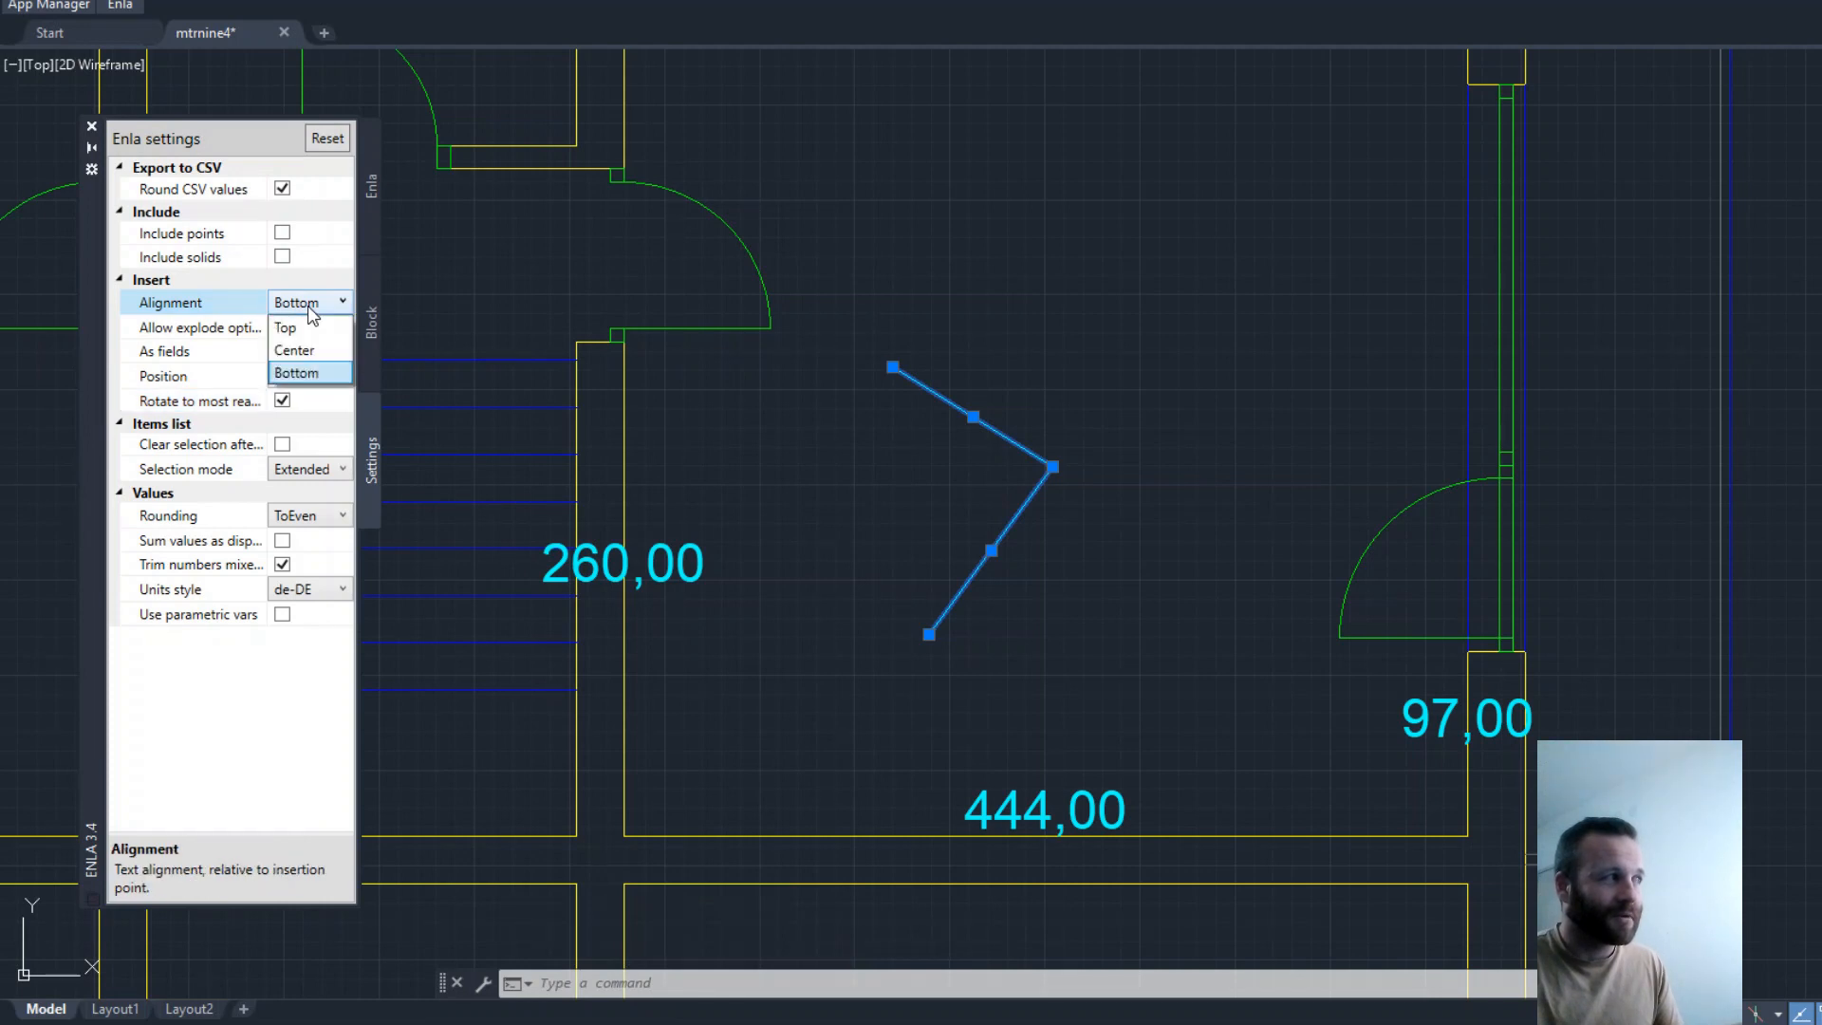
pyautogui.click(313, 373)
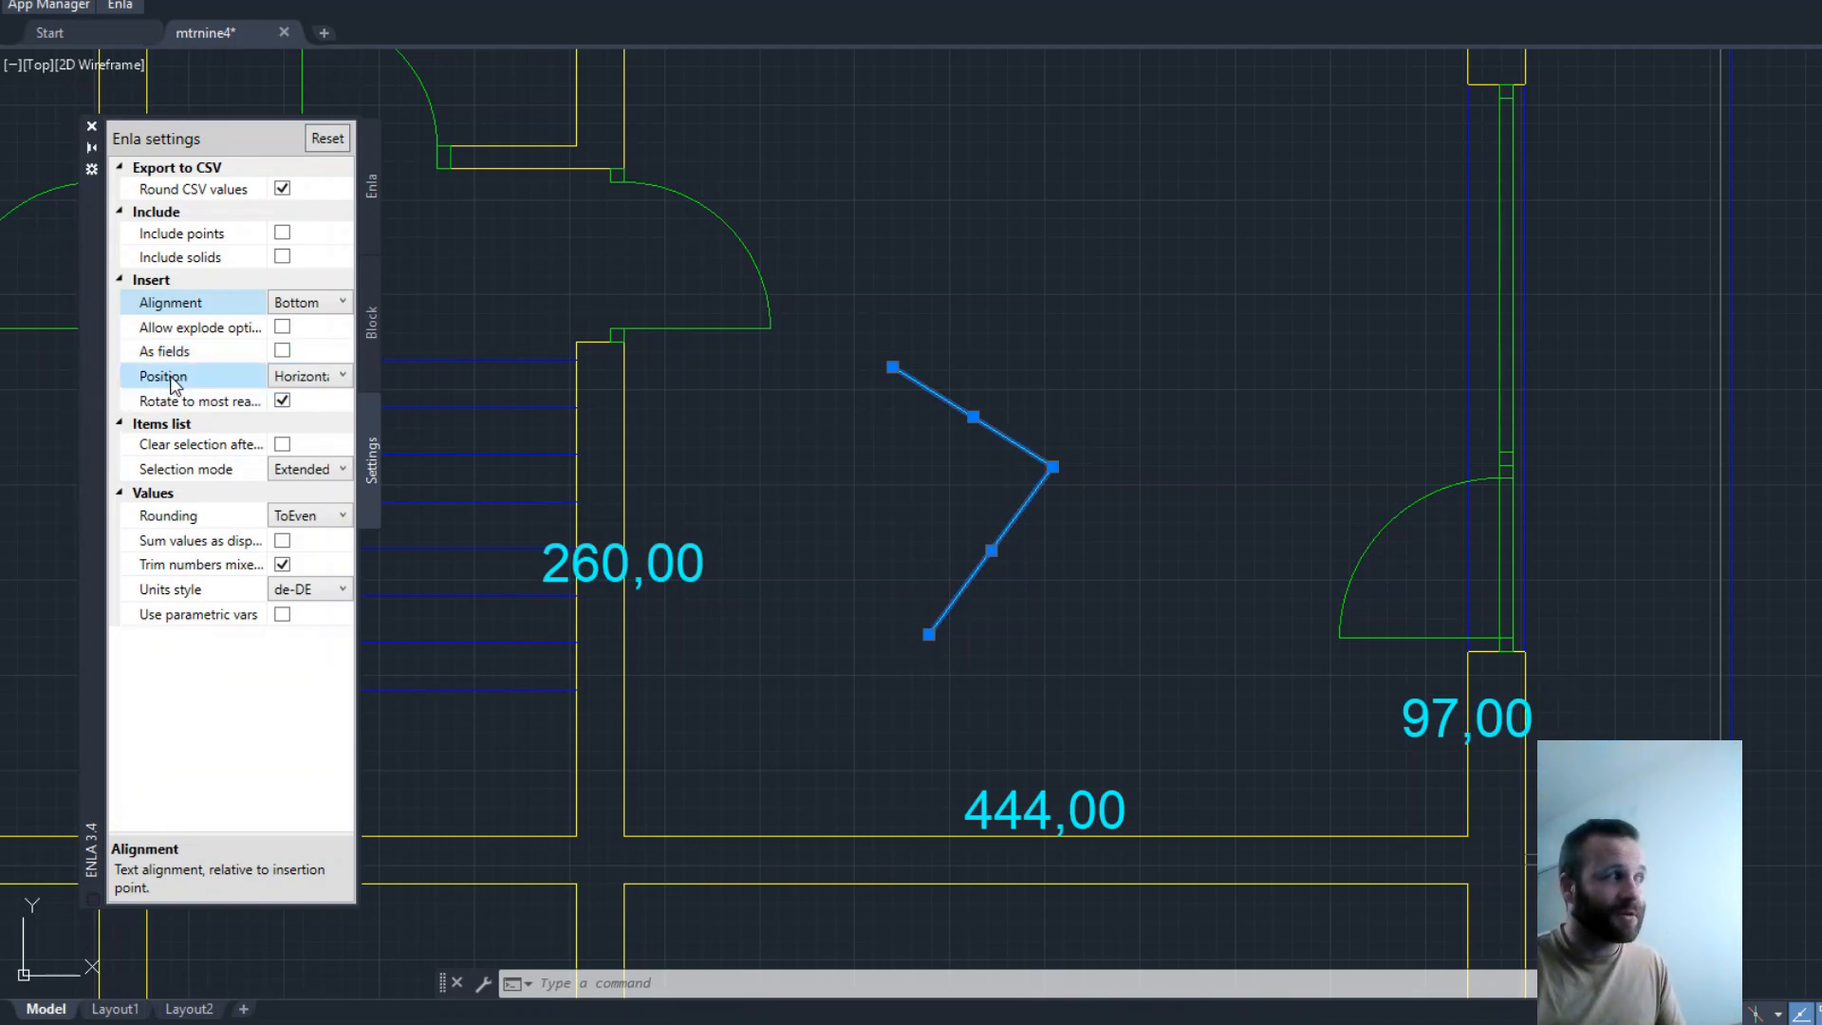
pyautogui.click(339, 376)
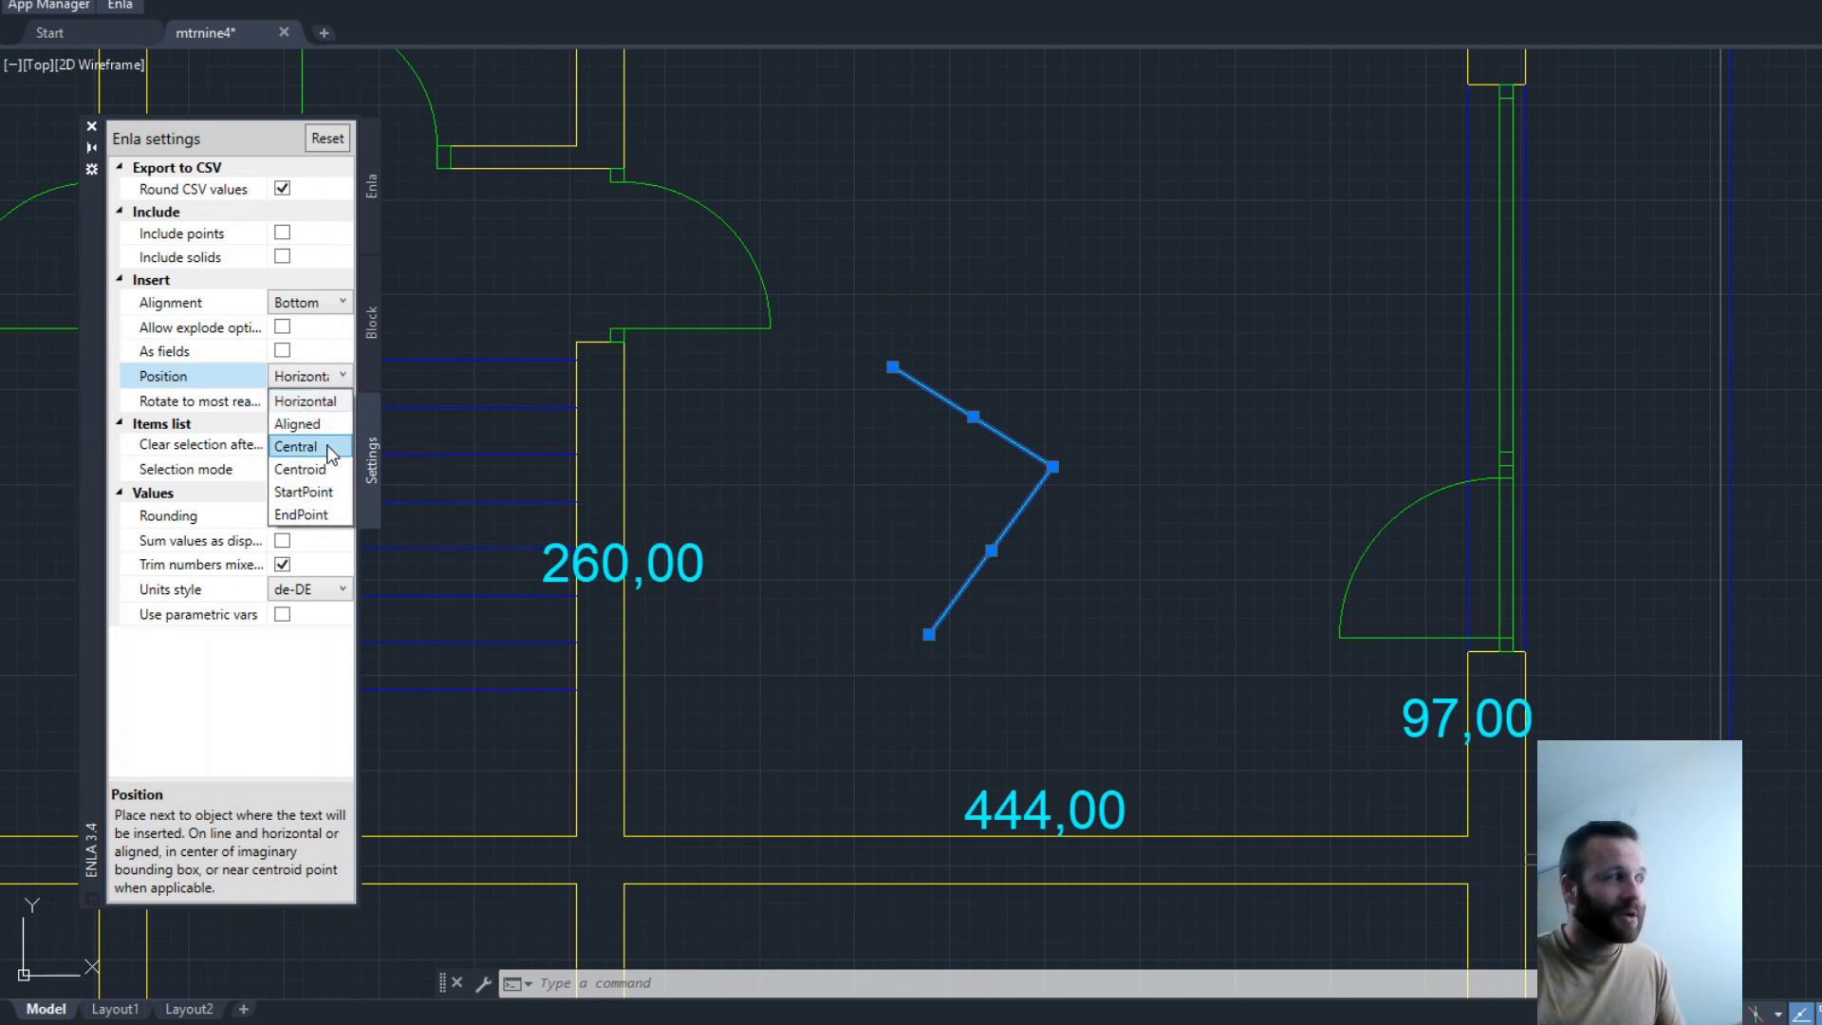
pyautogui.click(324, 425)
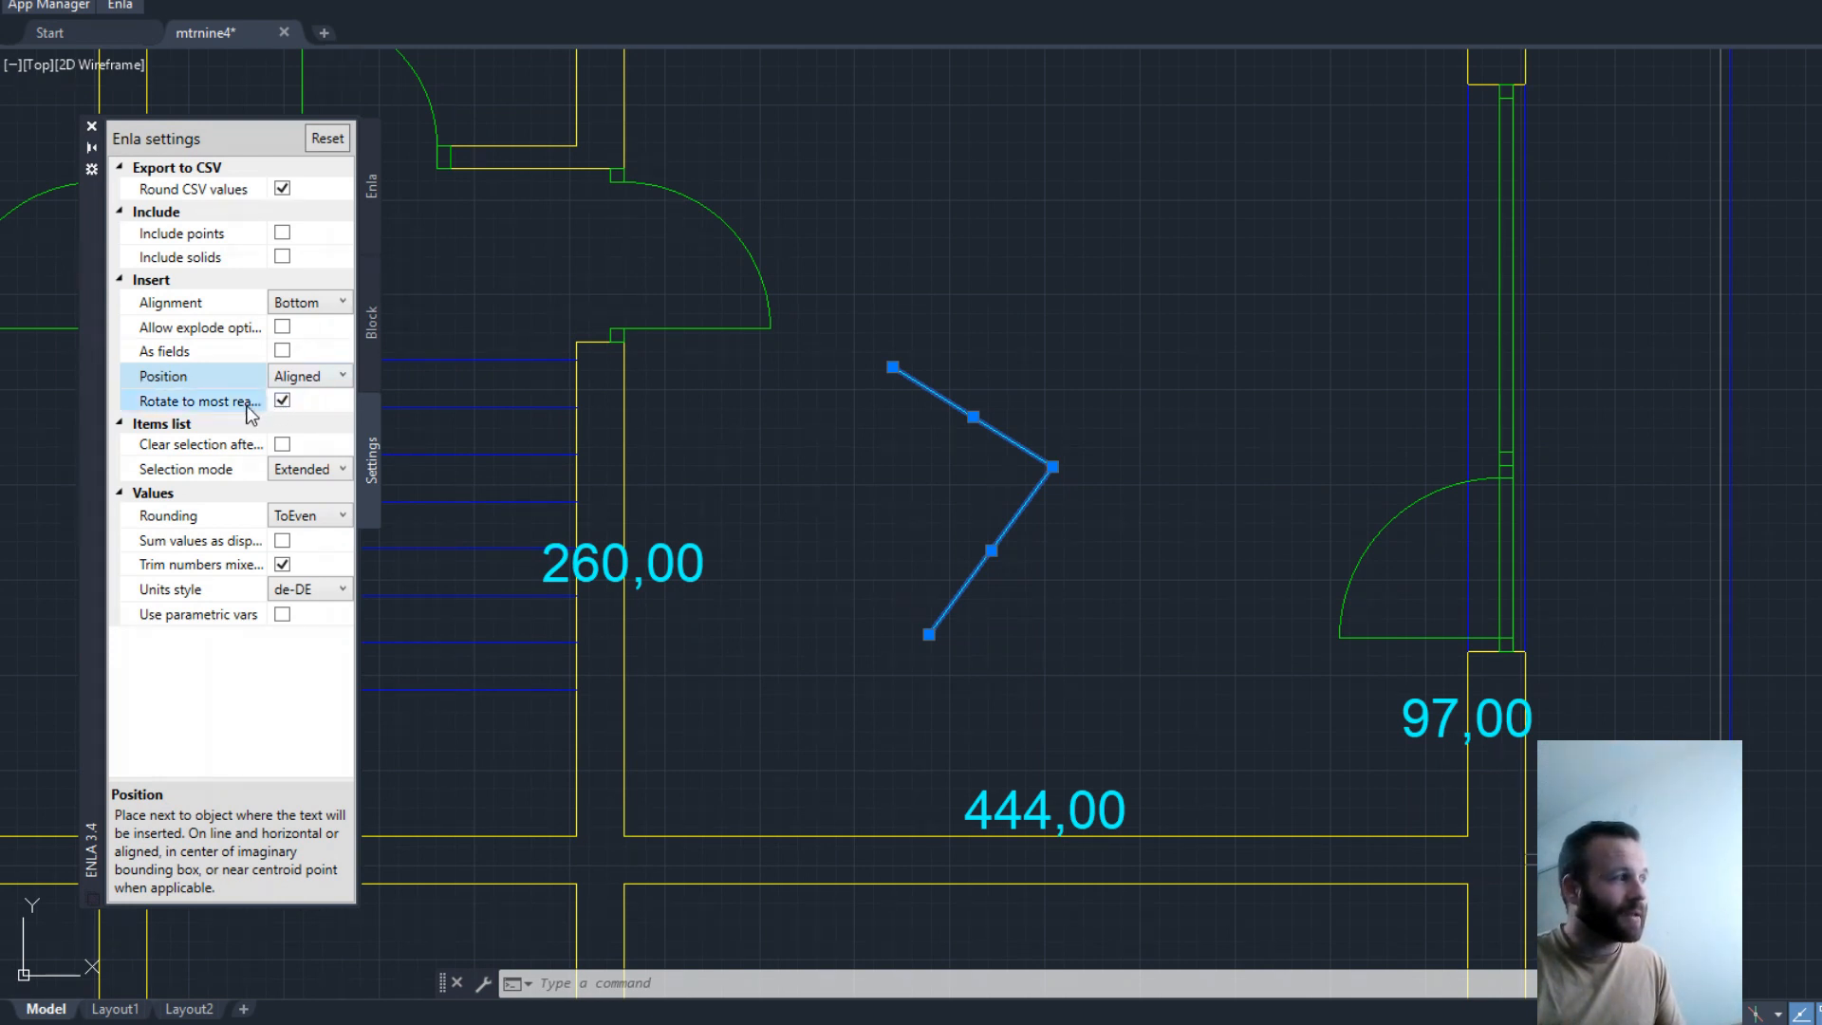
pyautogui.click(368, 220)
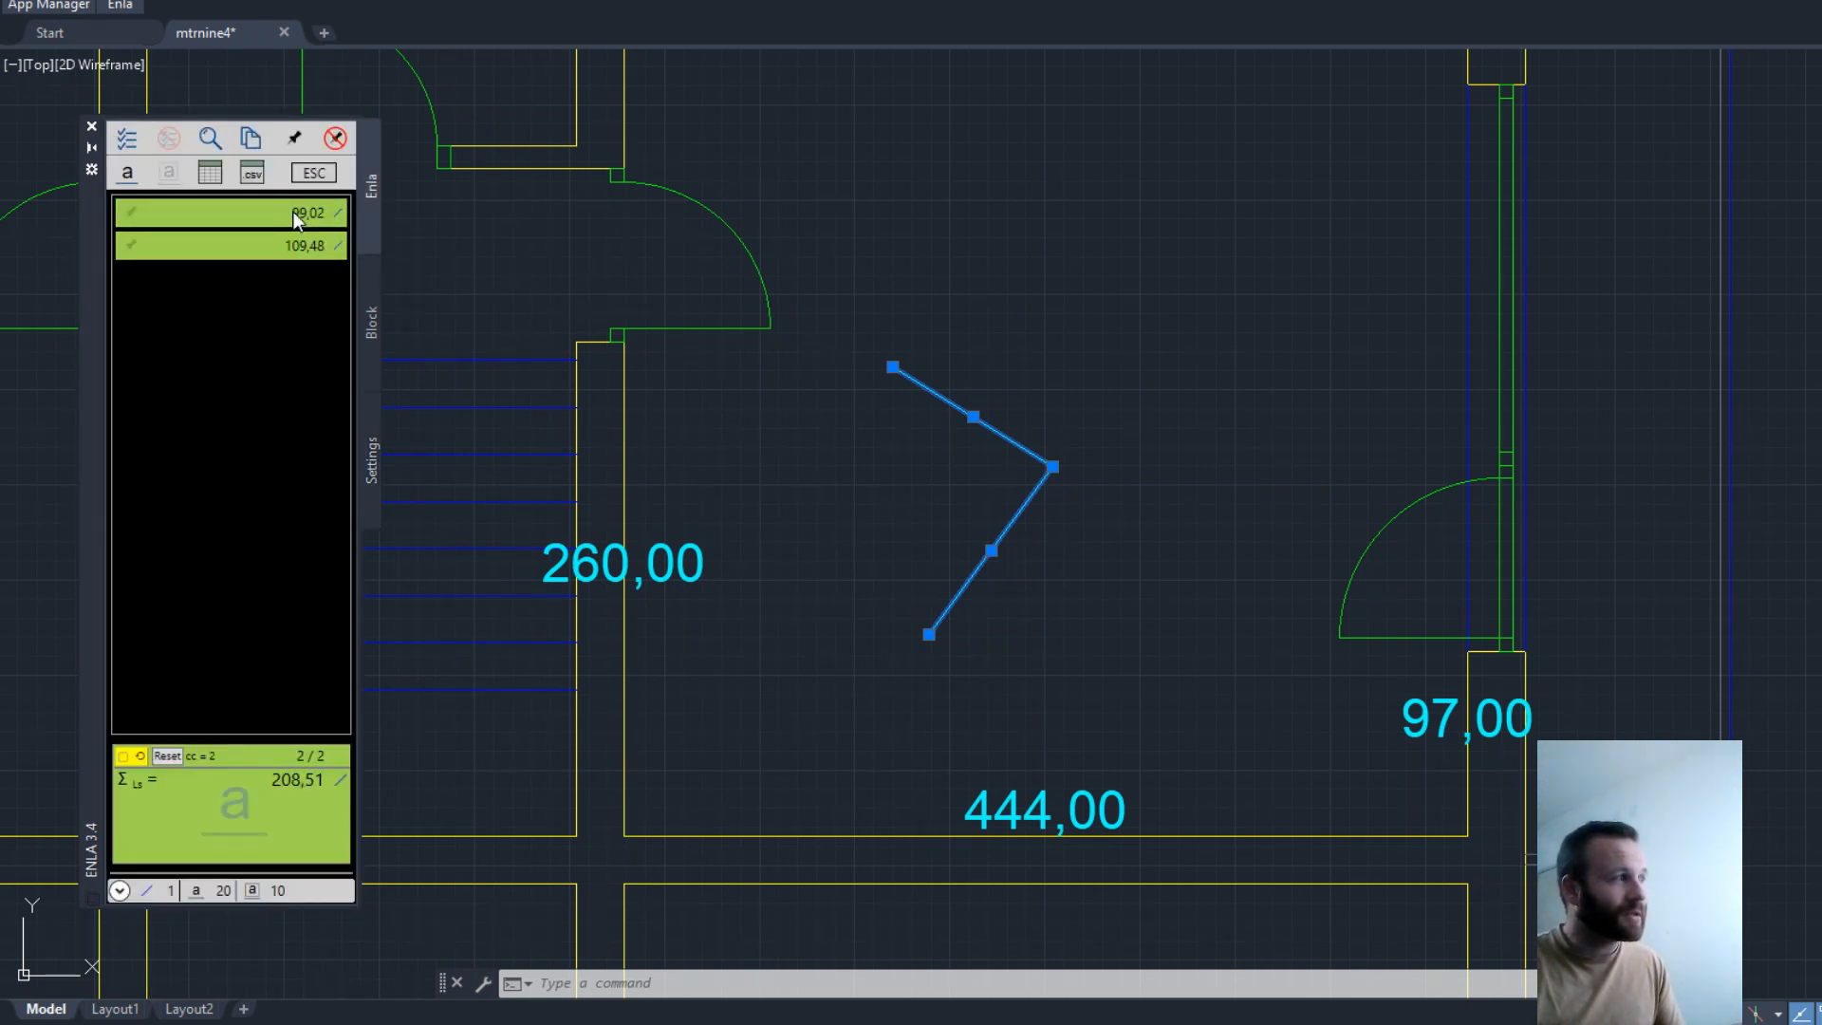
pyautogui.click(126, 171)
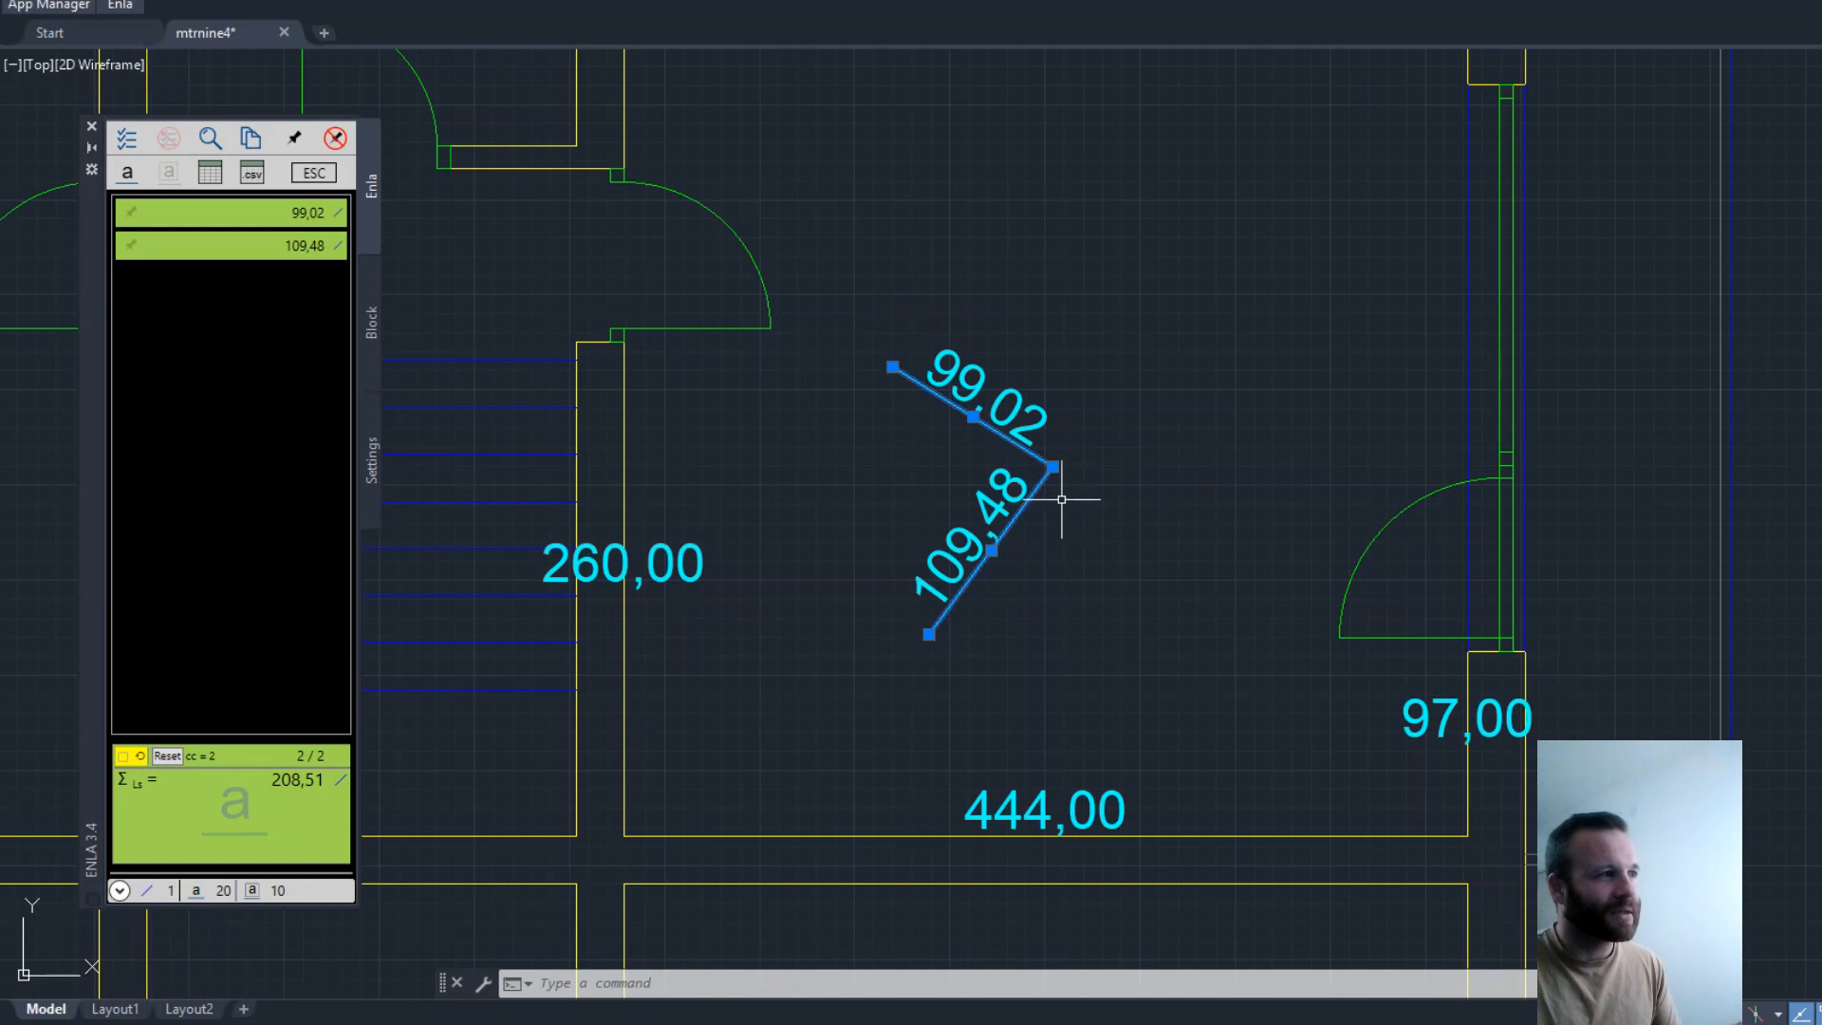
# - Turn off rotation to the most readable orientation and insert the two slanted lines' length texts again
pyautogui.click(367, 431)
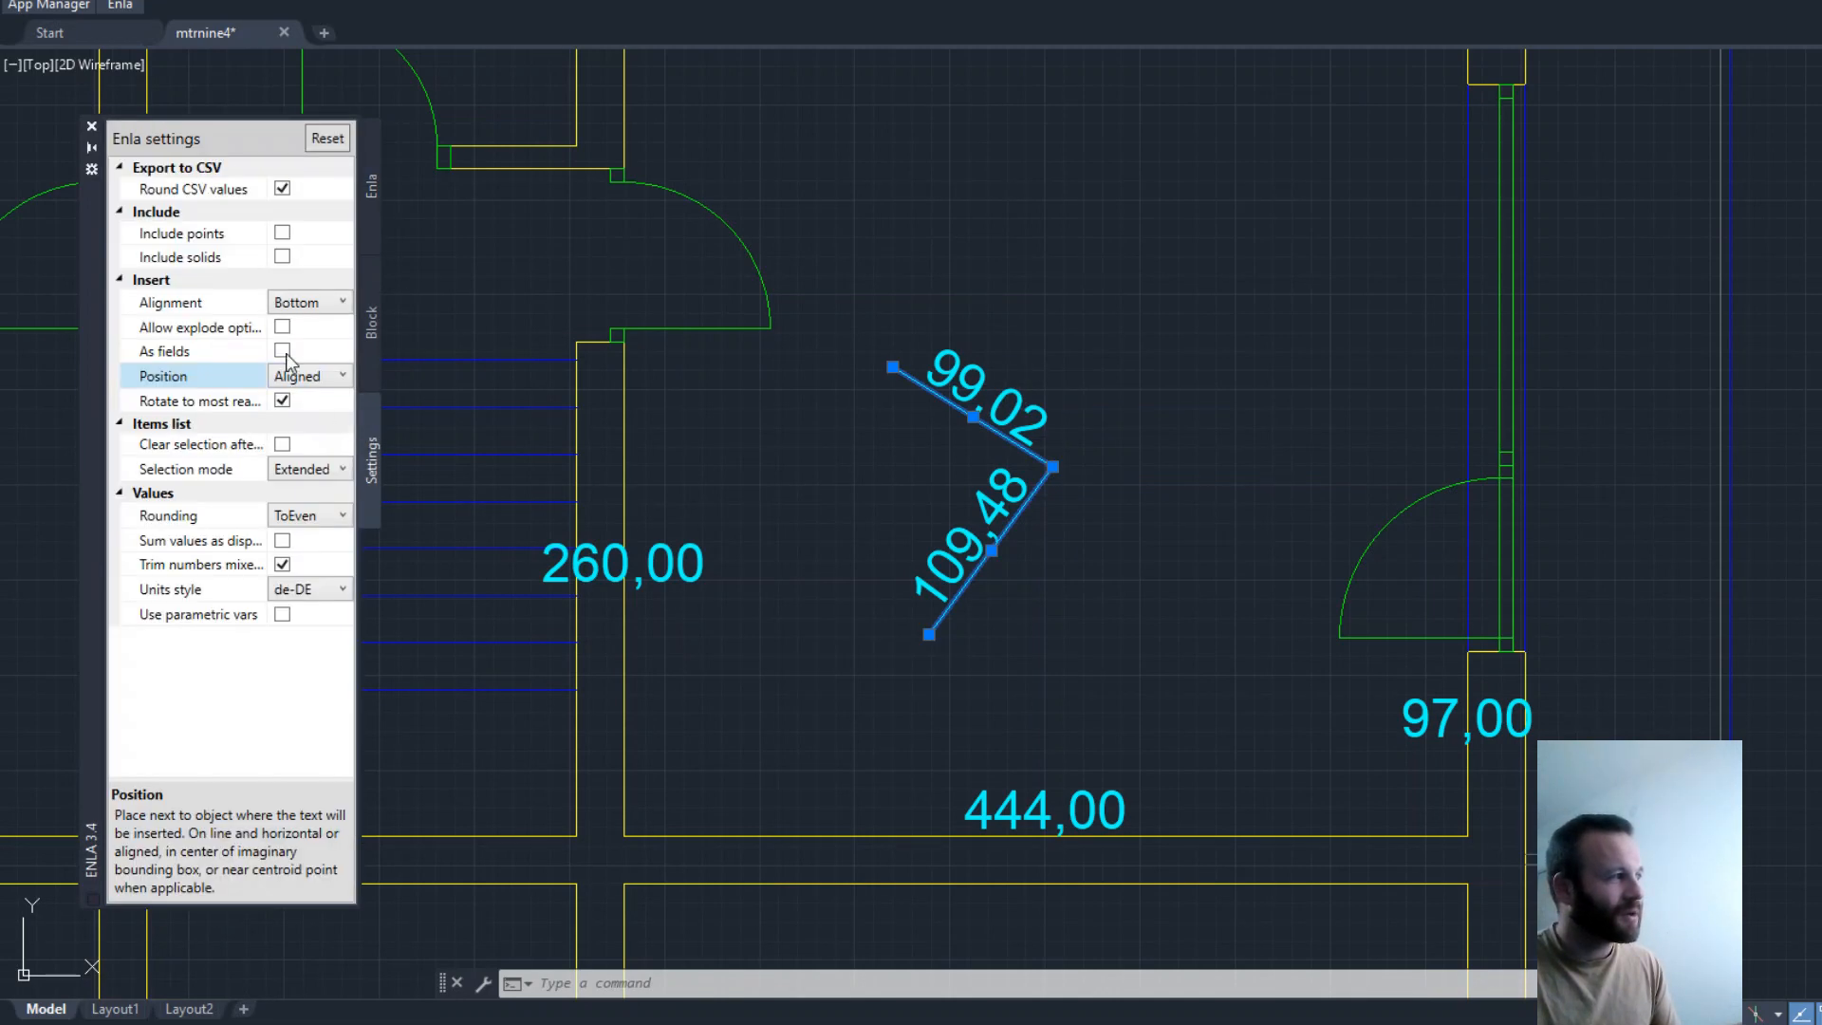
pyautogui.click(280, 402)
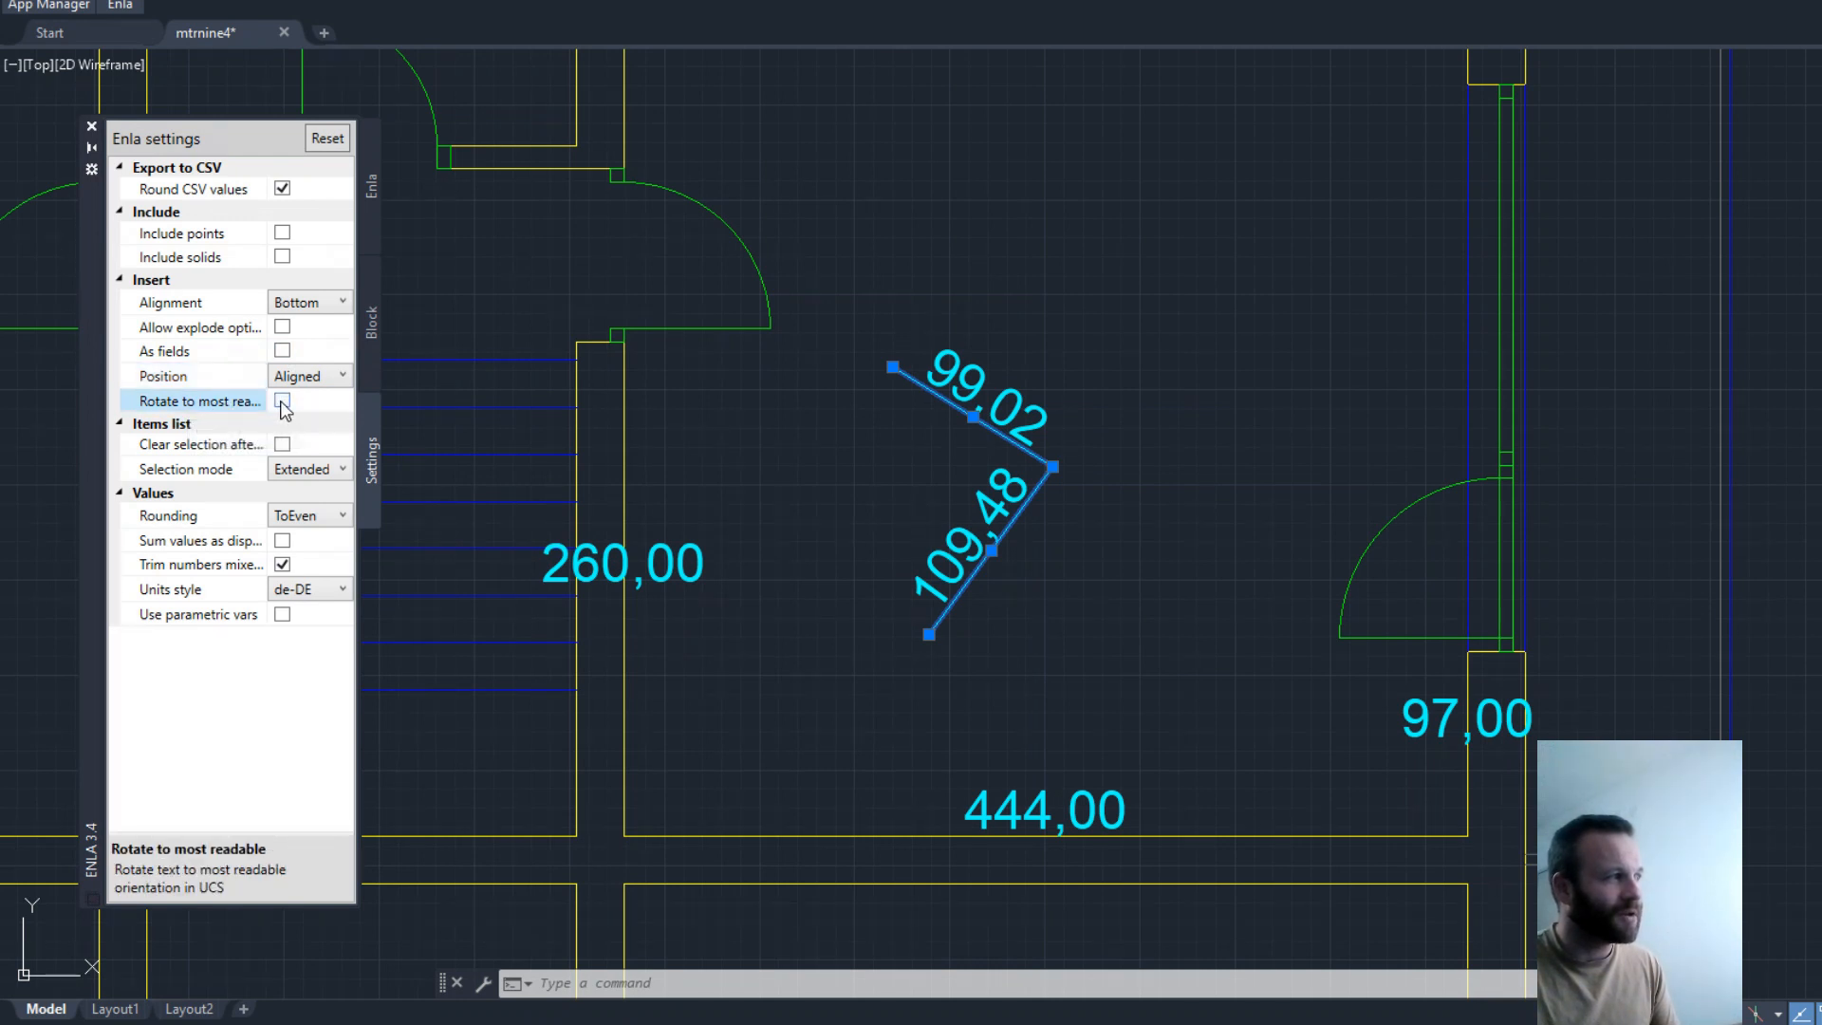
pyautogui.click(371, 230)
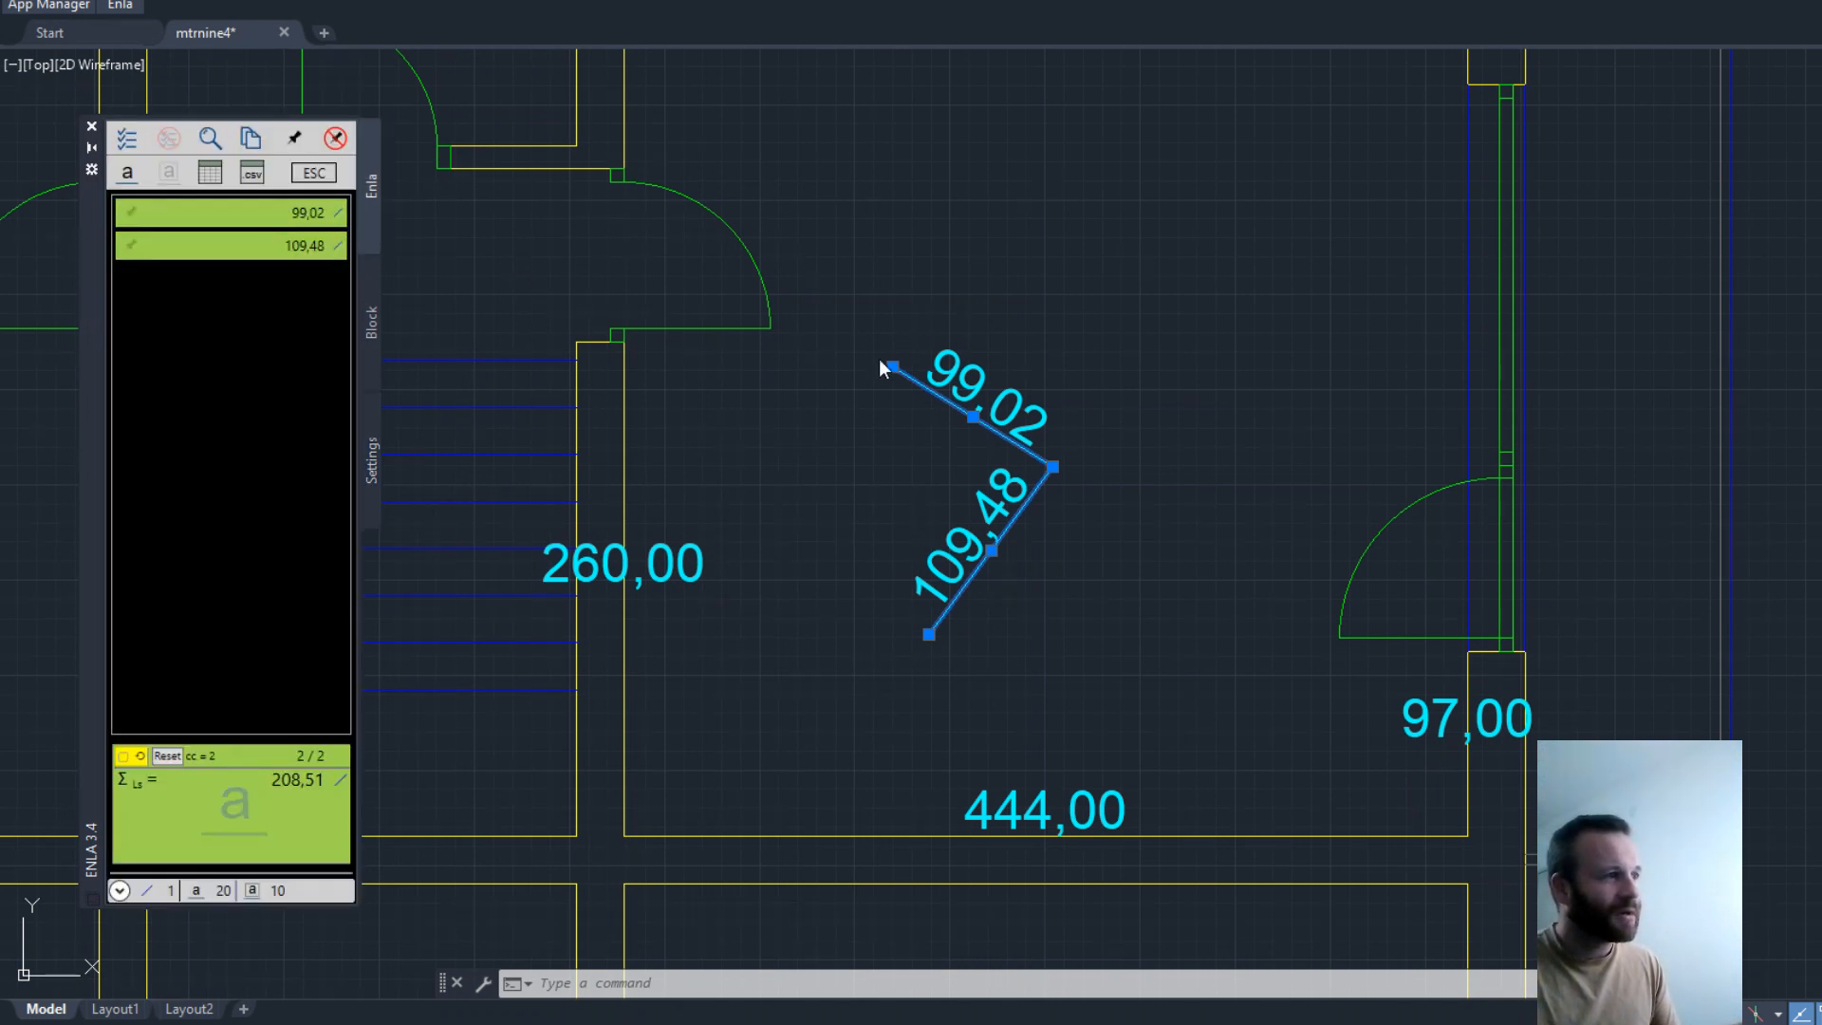
pyautogui.click(129, 173)
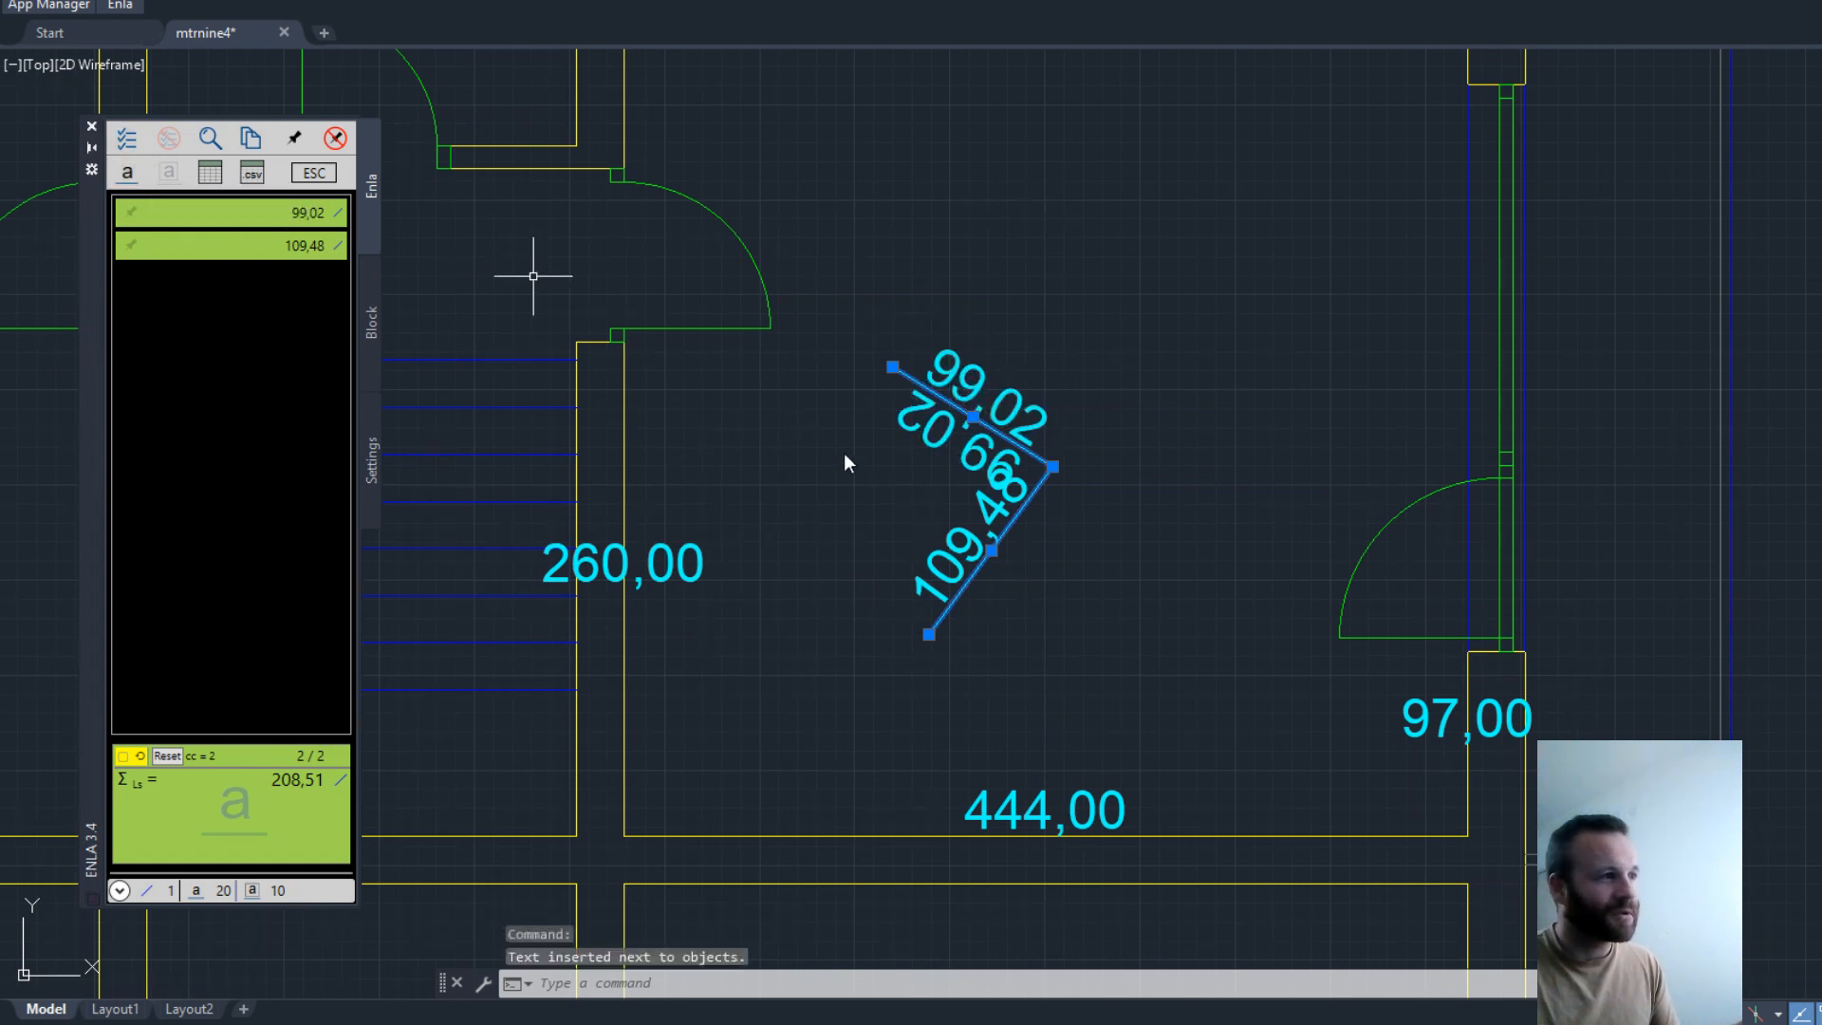
pyautogui.click(892, 399)
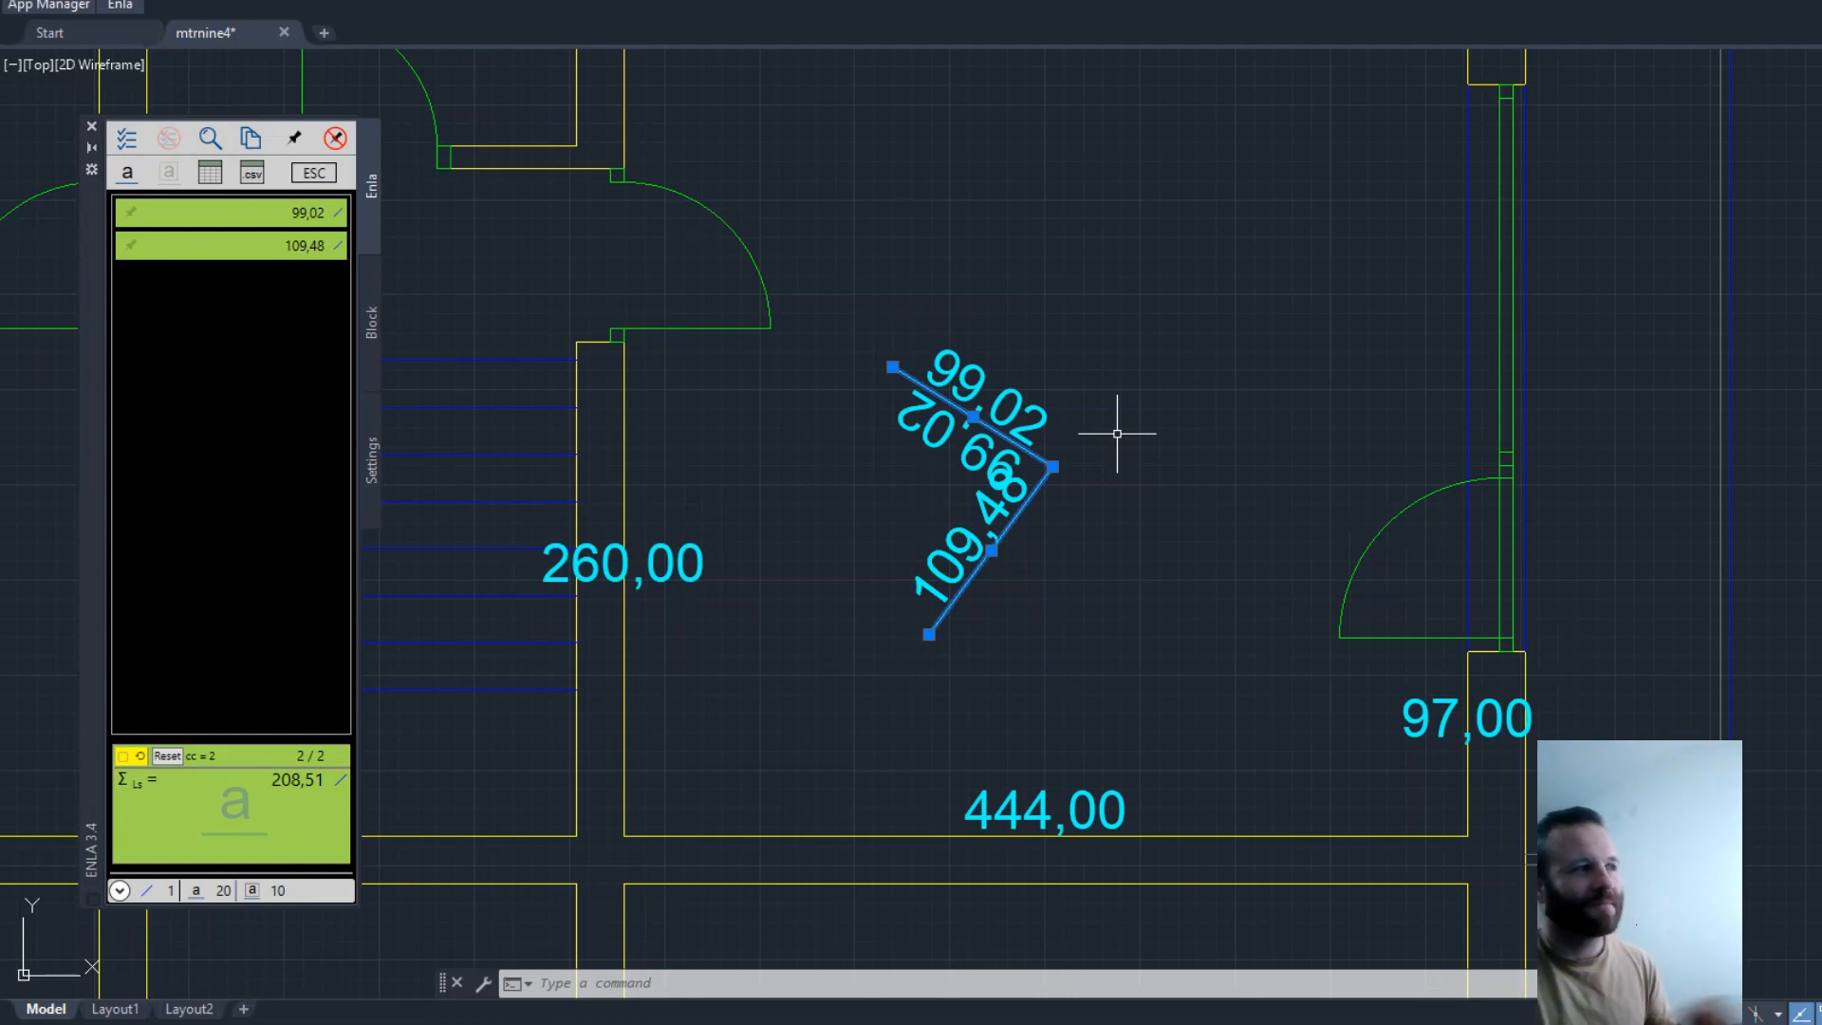
# - Delete the two slanted lines together with all their length texts
pyautogui.click(1092, 628)
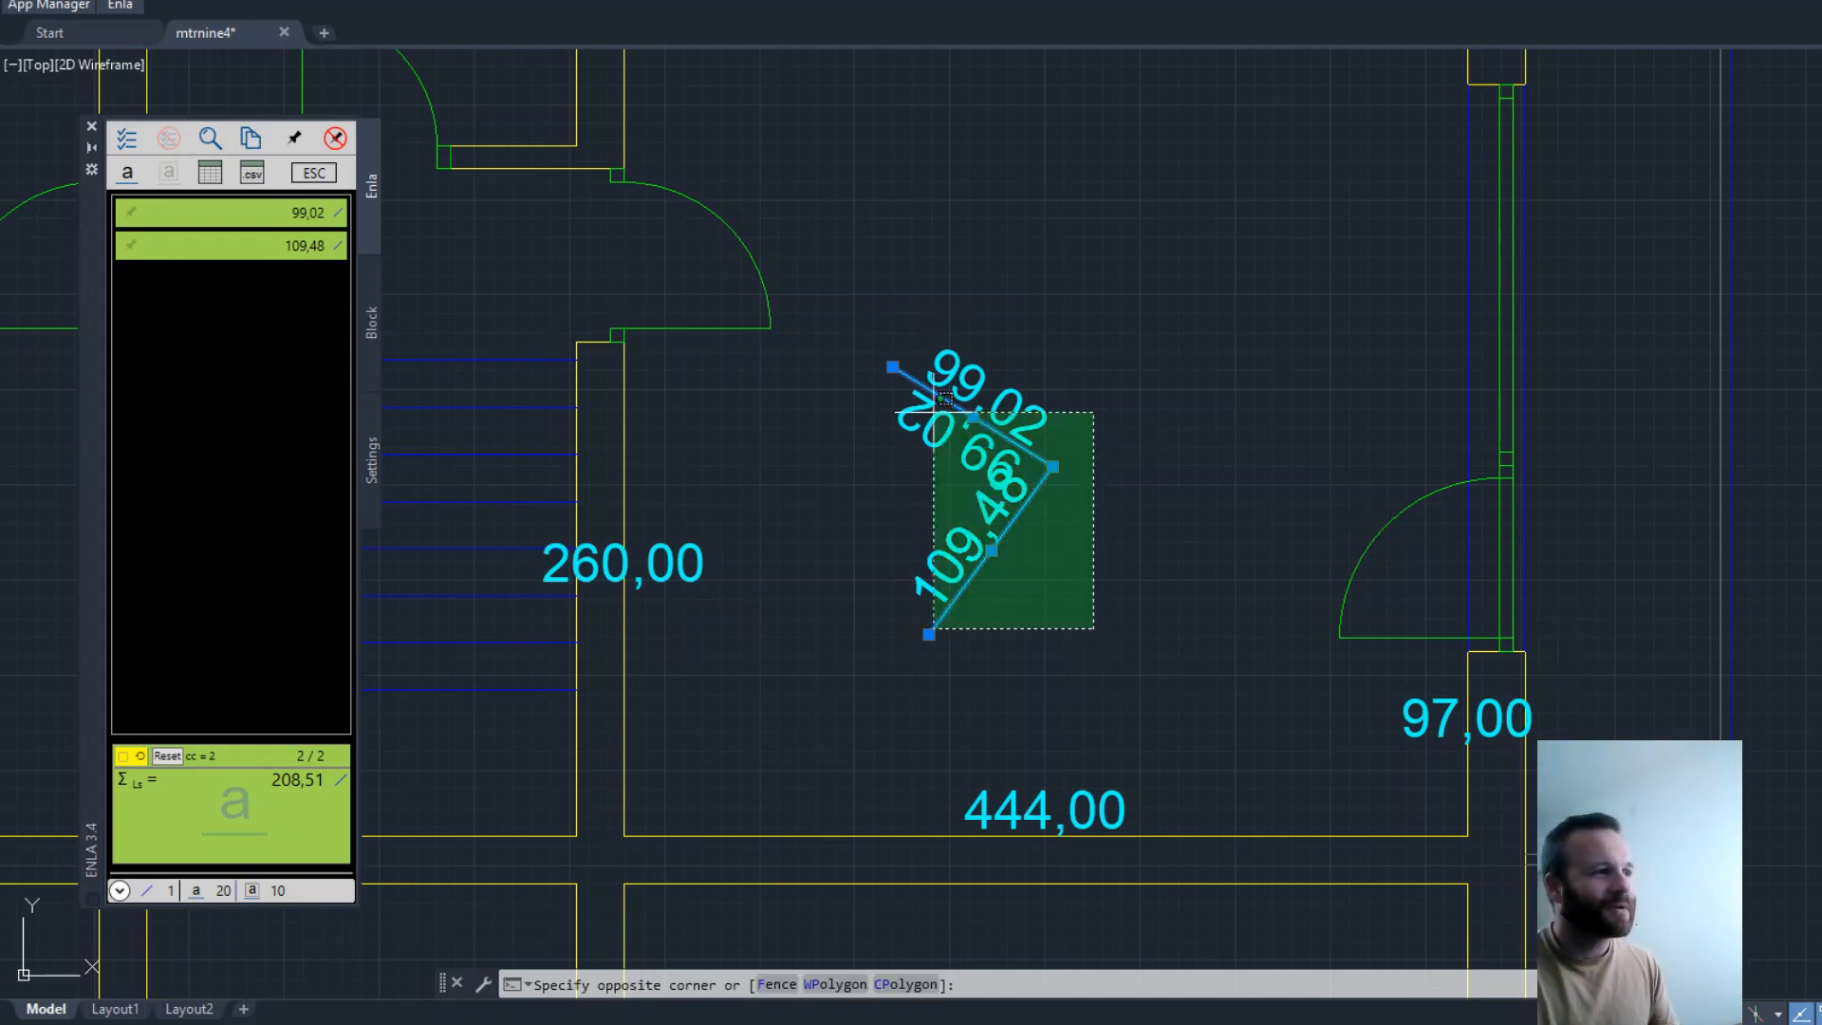
pyautogui.click(880, 338)
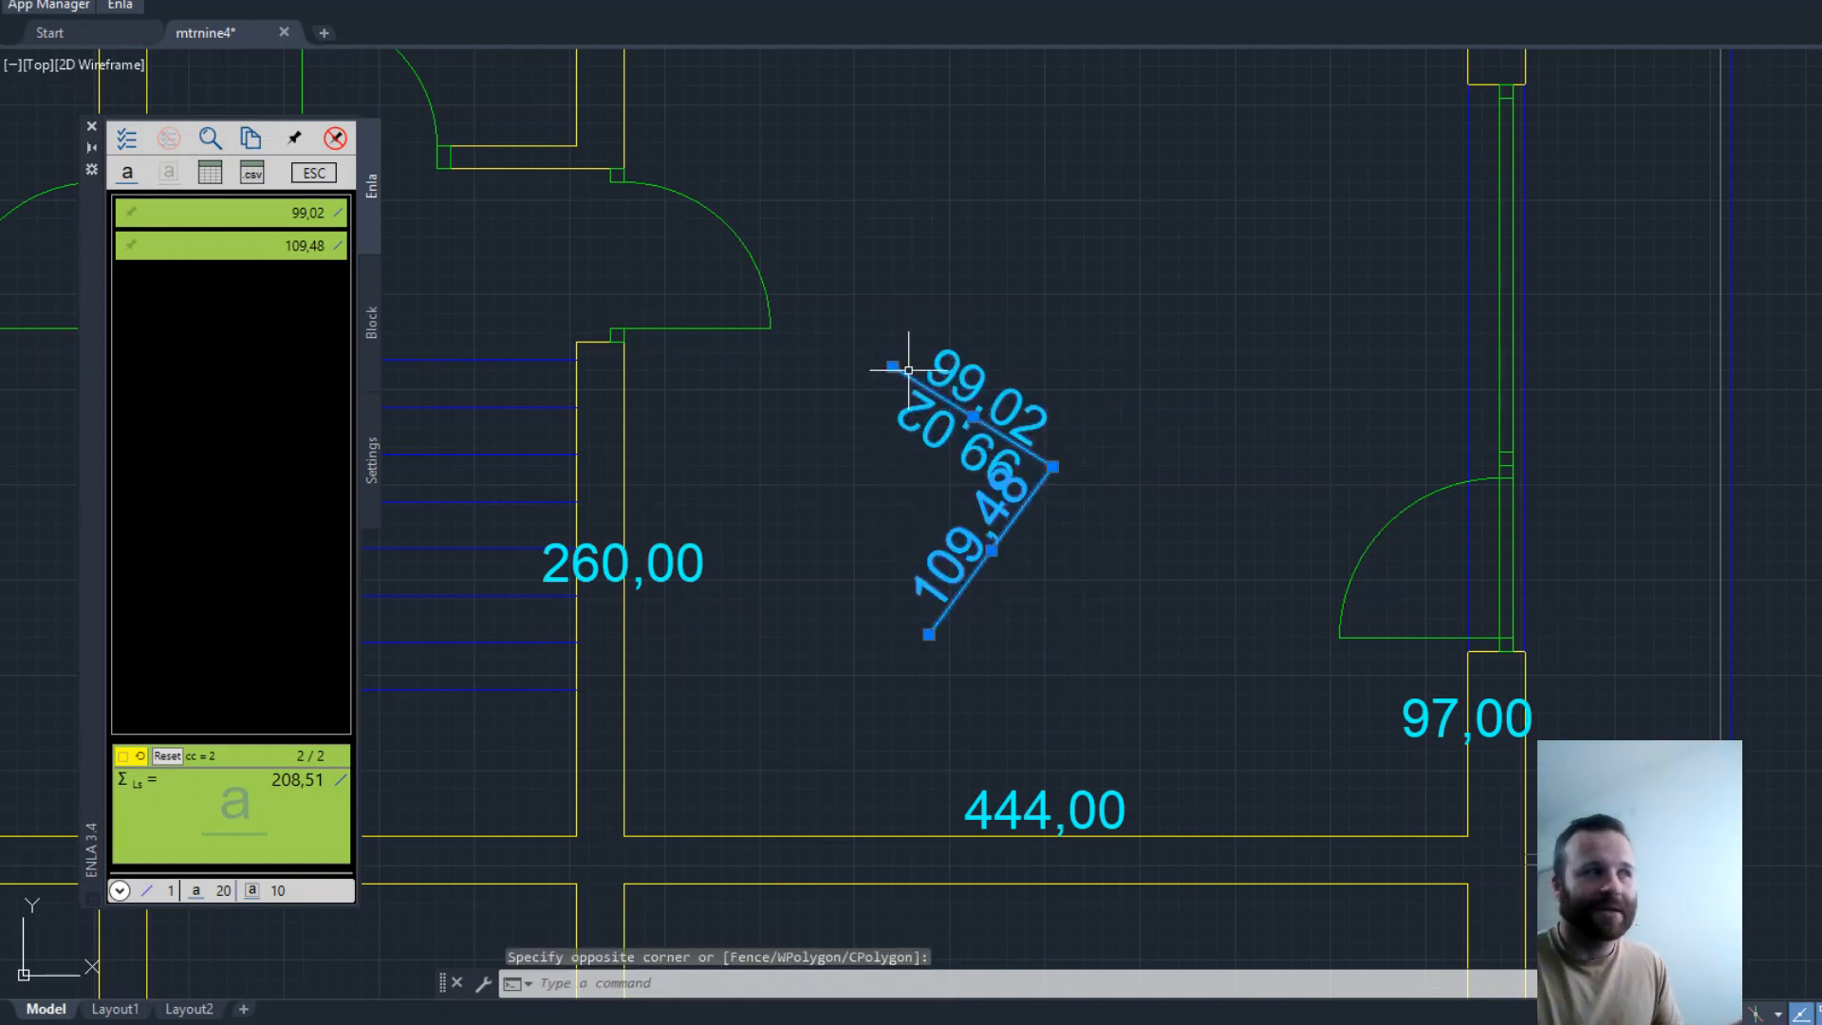
pyautogui.press('Delete')
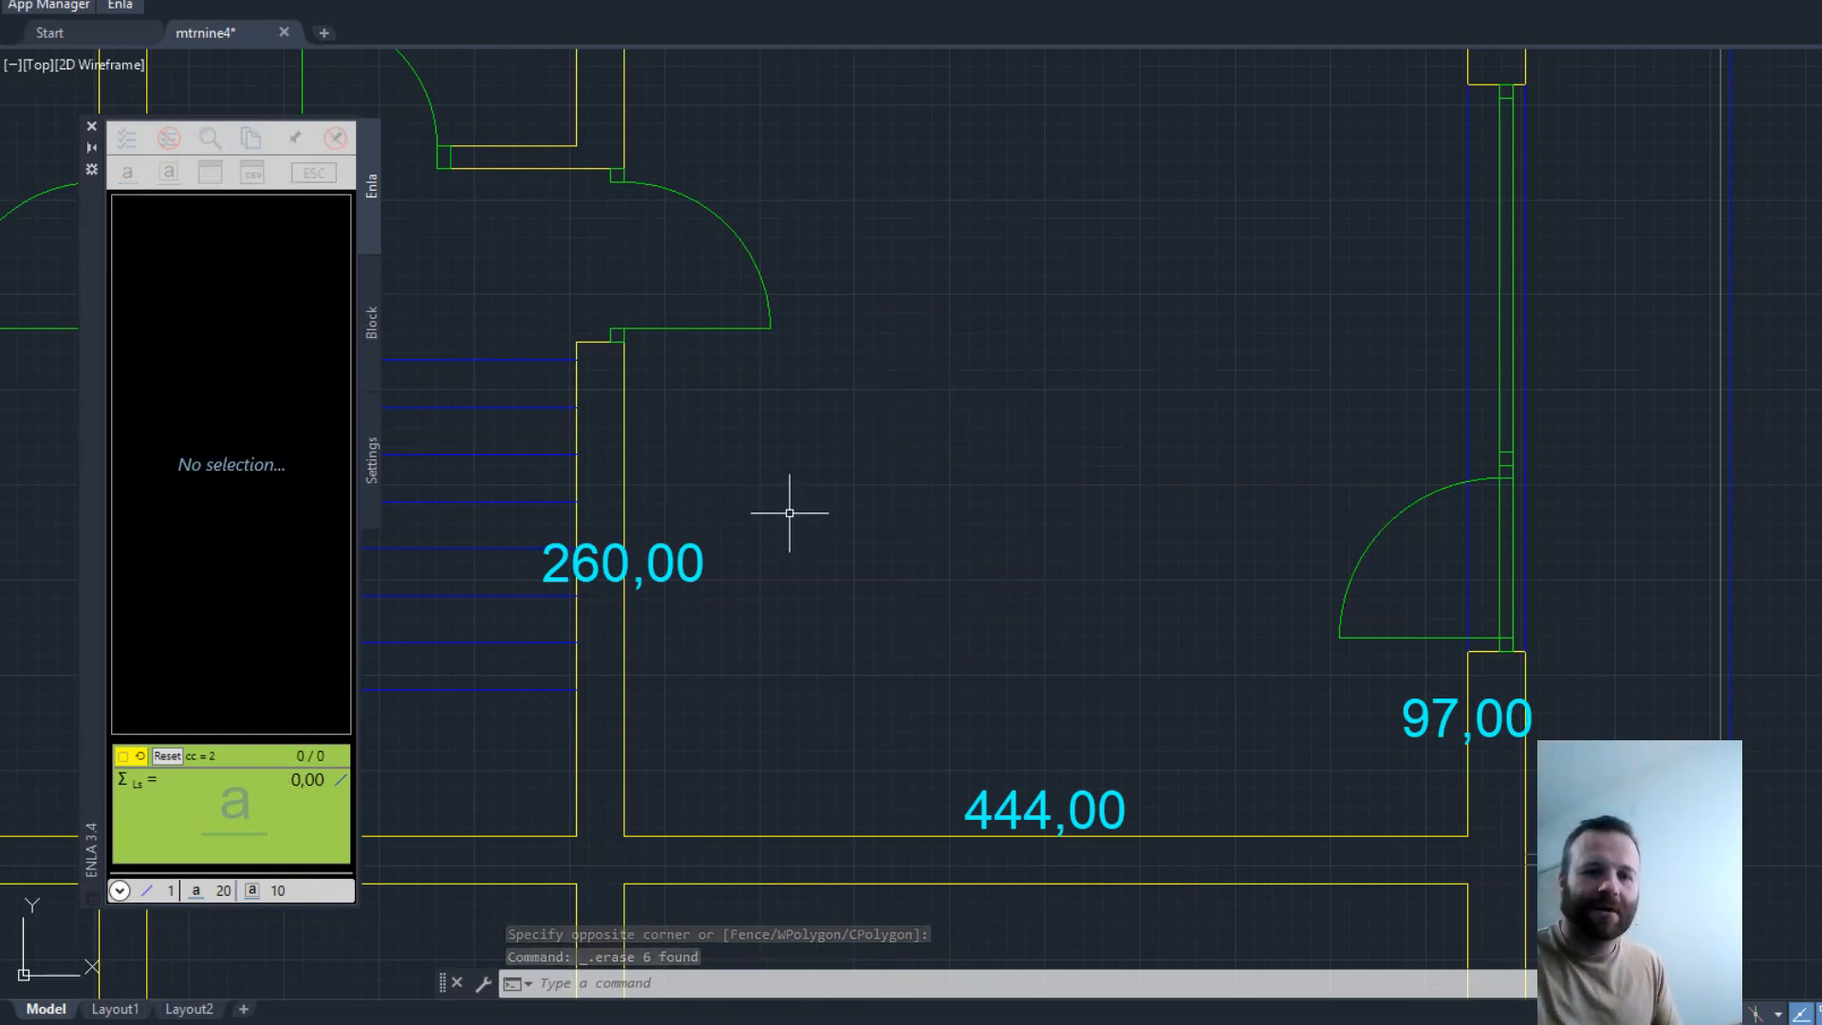
# - Draw a circle with a circumference of about 365 units in the room, beside the 260,00 wall
pyautogui.write('c')
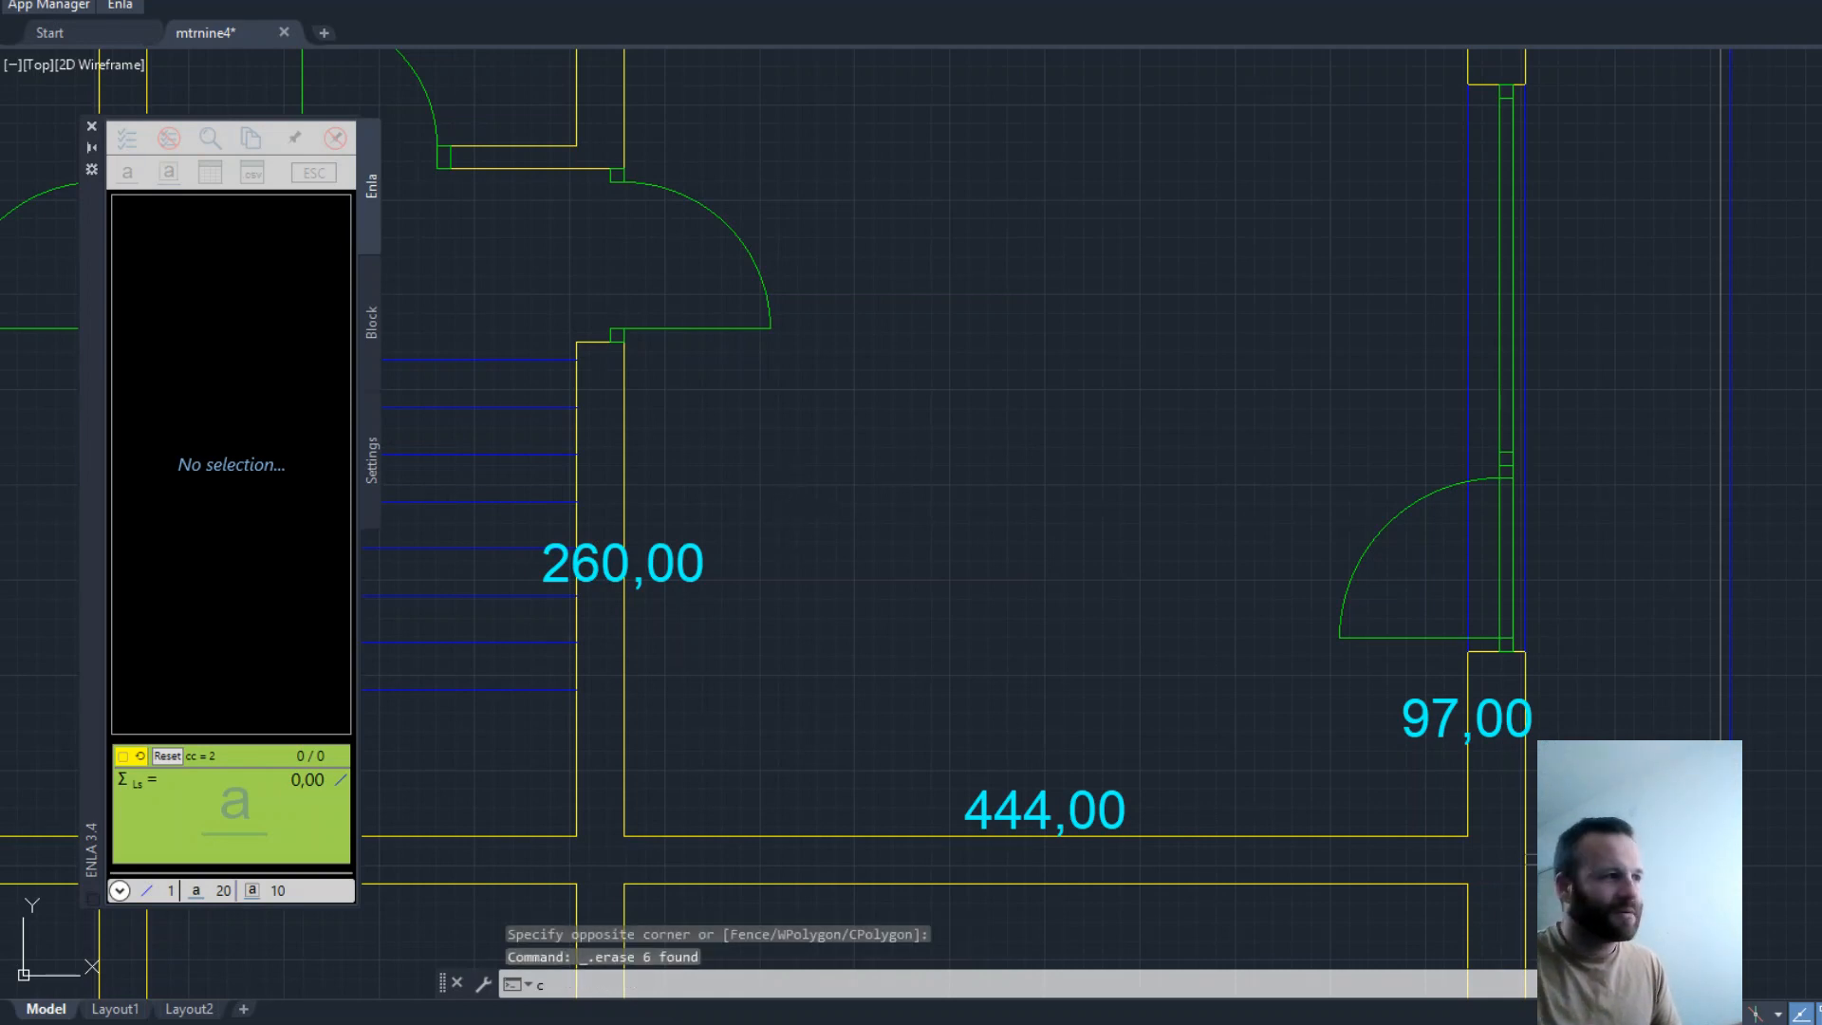
pyautogui.press('Return')
pyautogui.click(860, 534)
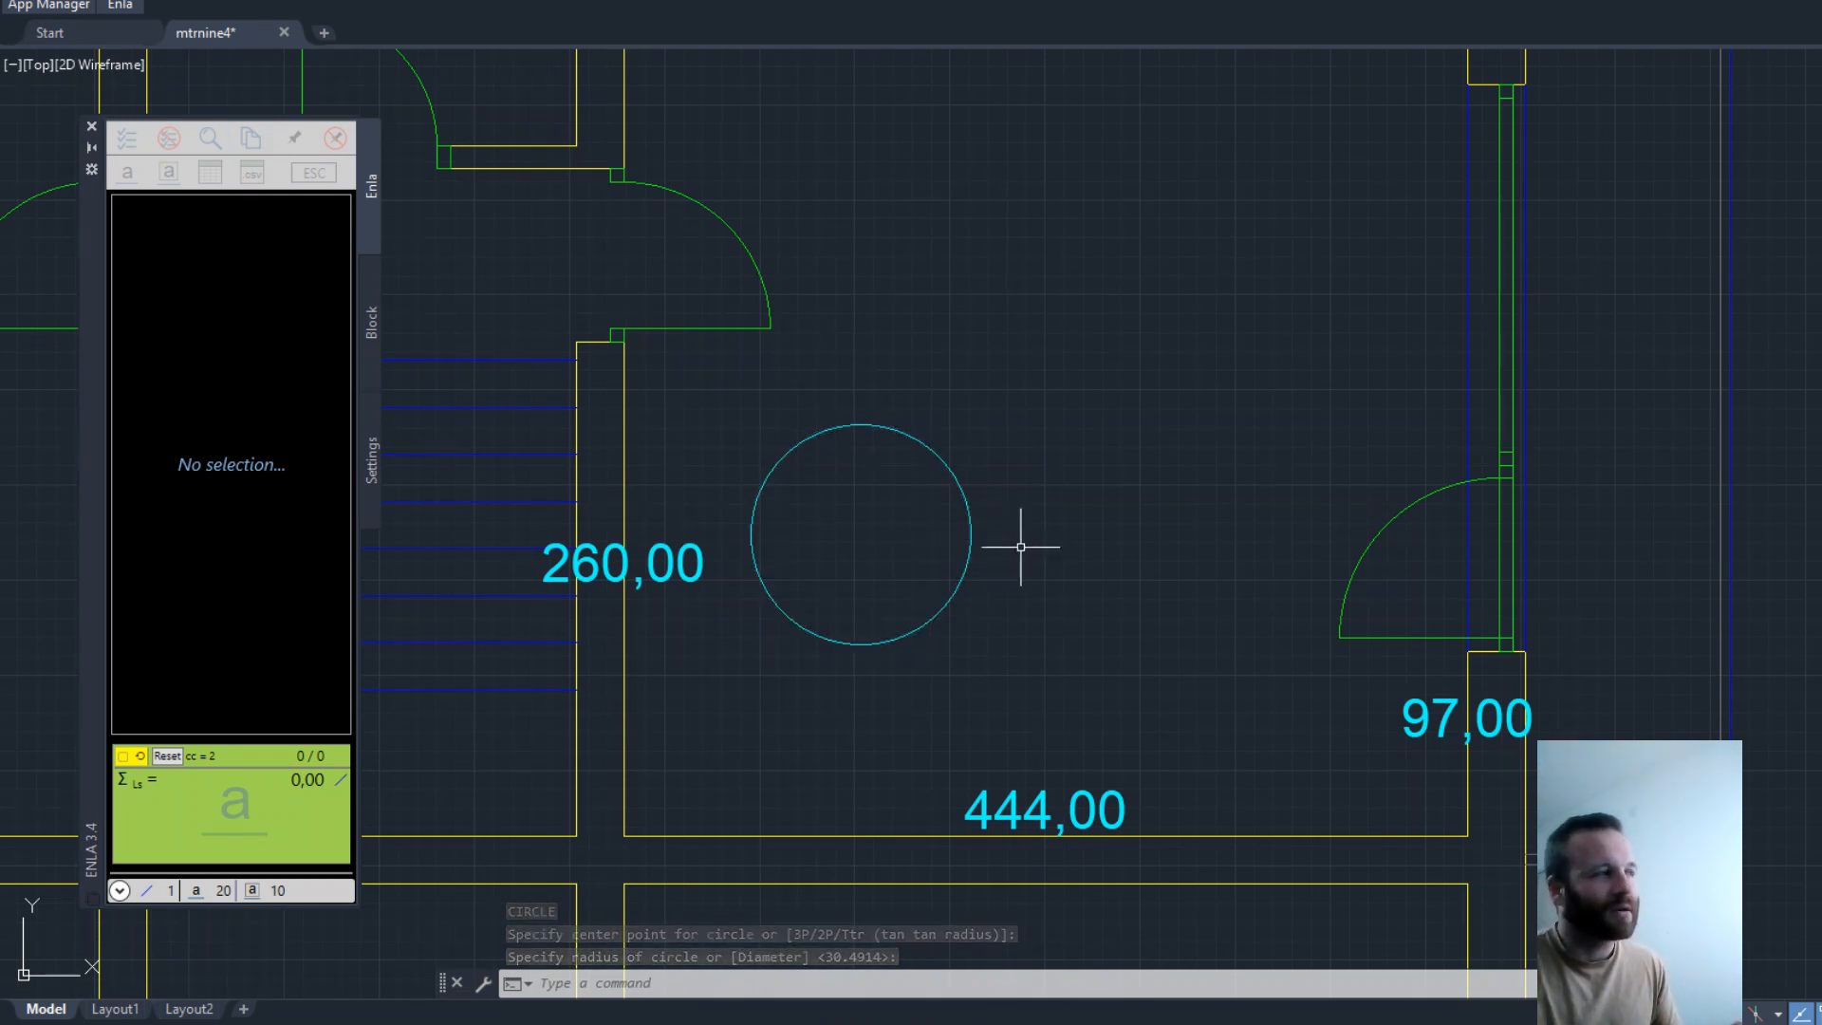
# - Select the circle and set the inserted text's position to Central and its alignment to Center
pyautogui.click(1016, 548)
pyautogui.click(870, 481)
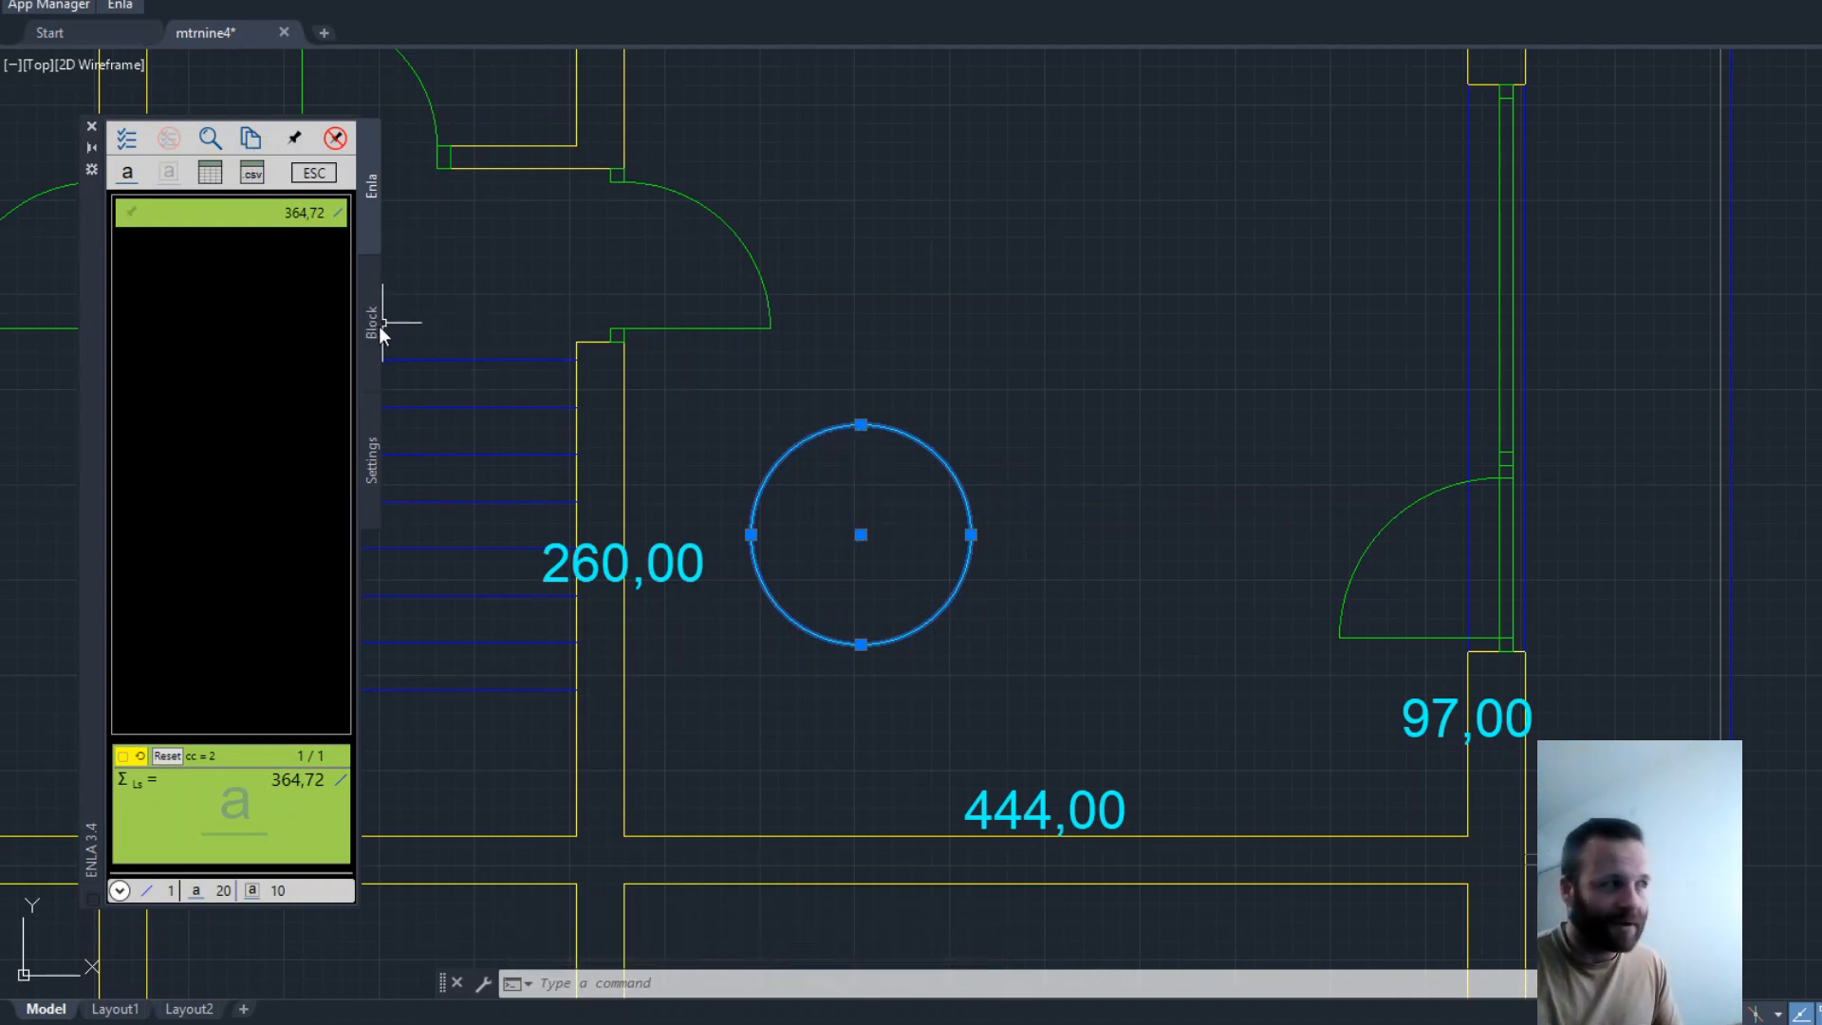
pyautogui.click(368, 432)
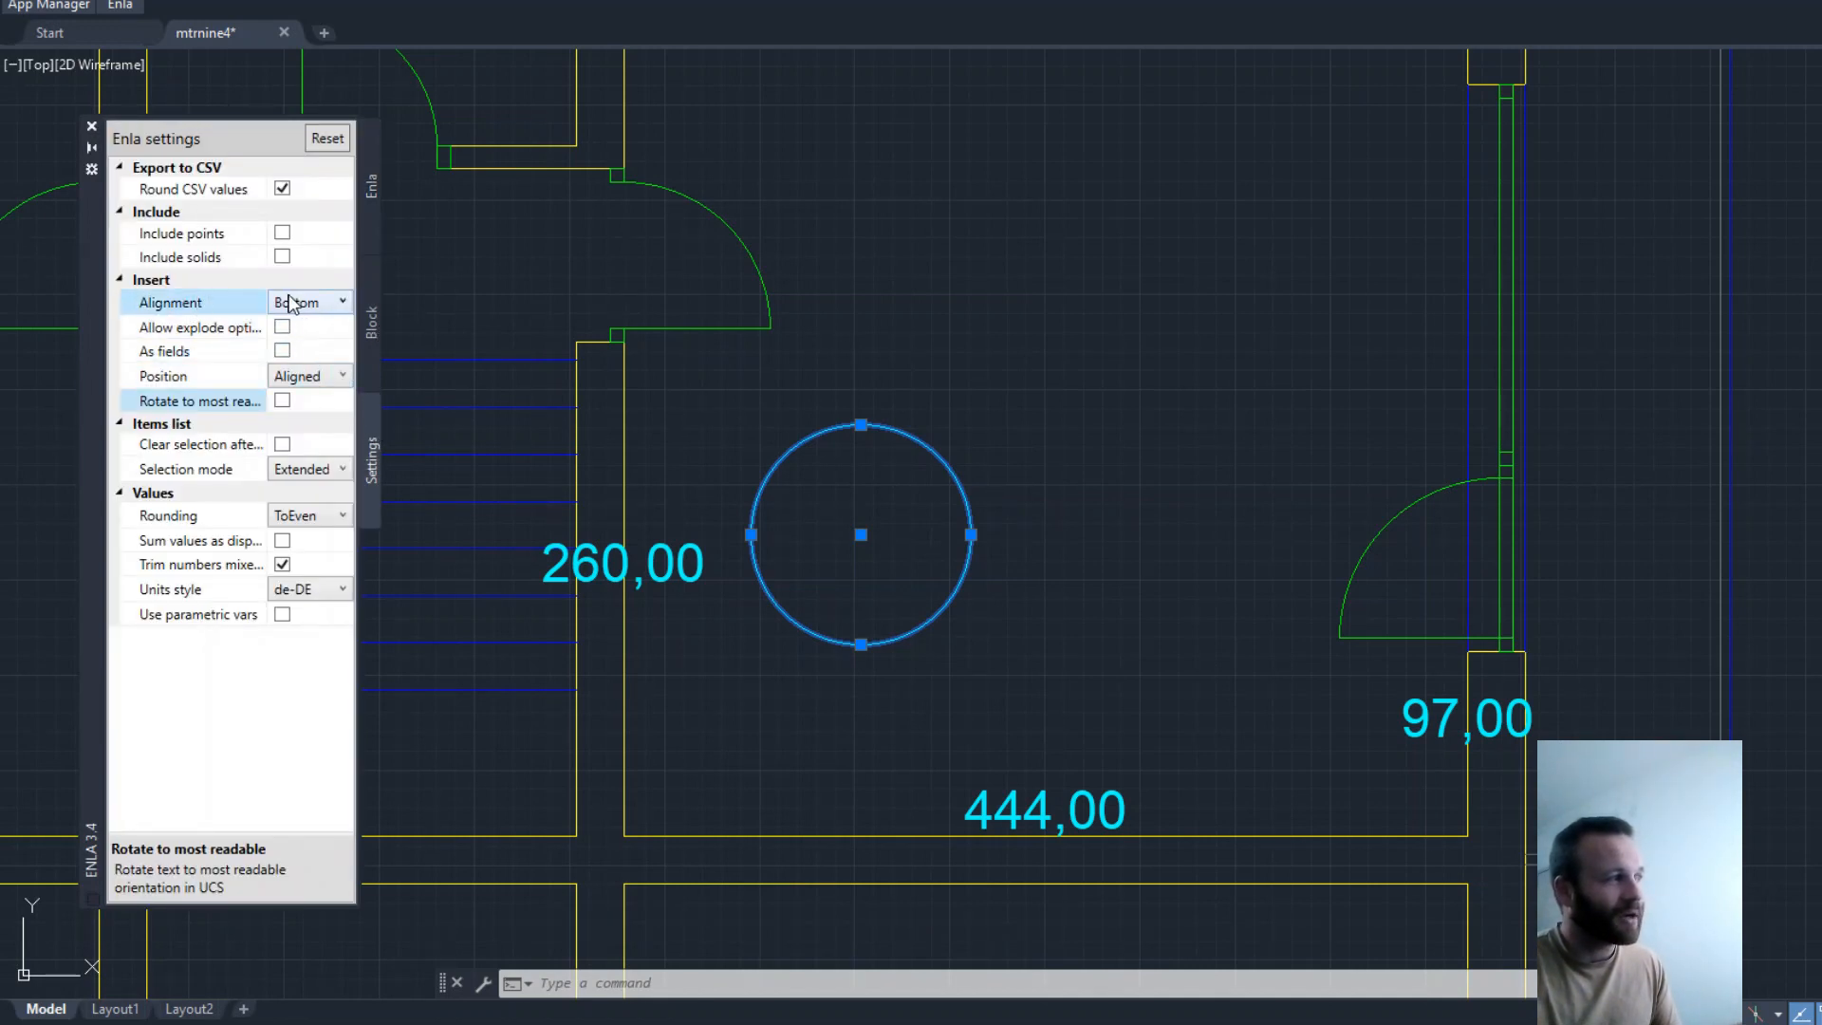
pyautogui.click(313, 377)
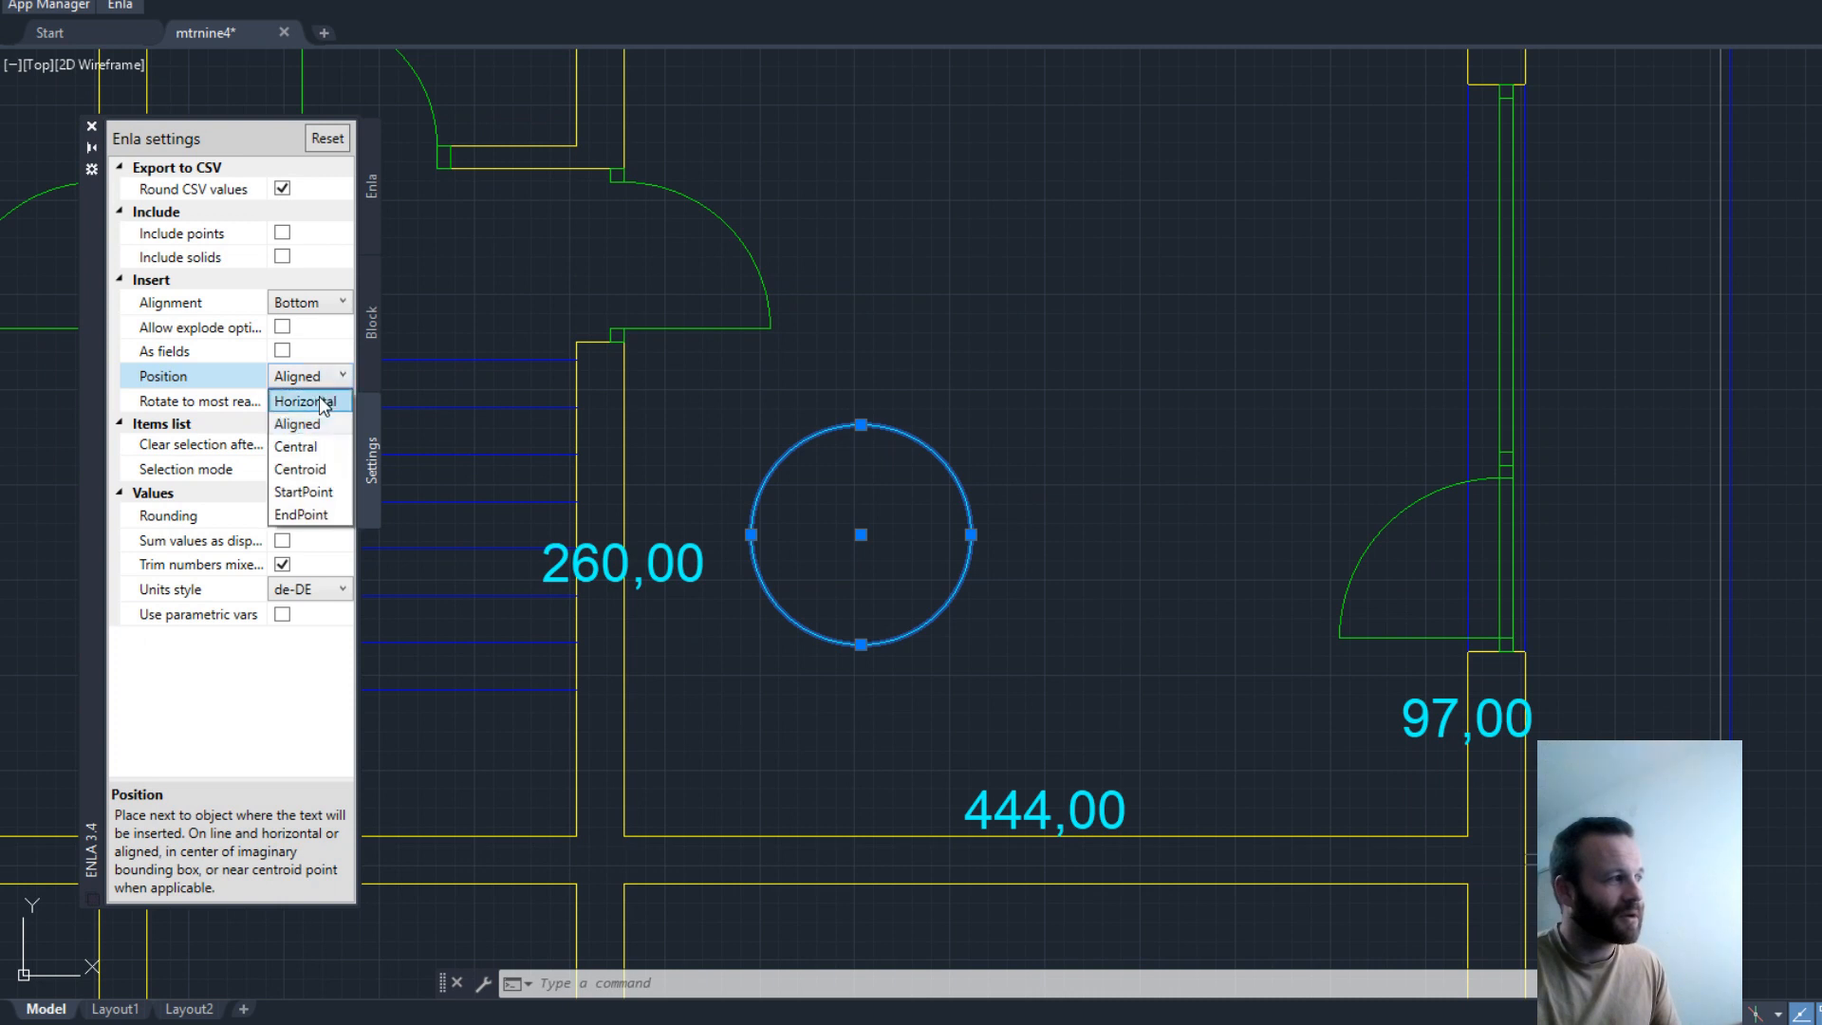
pyautogui.click(314, 446)
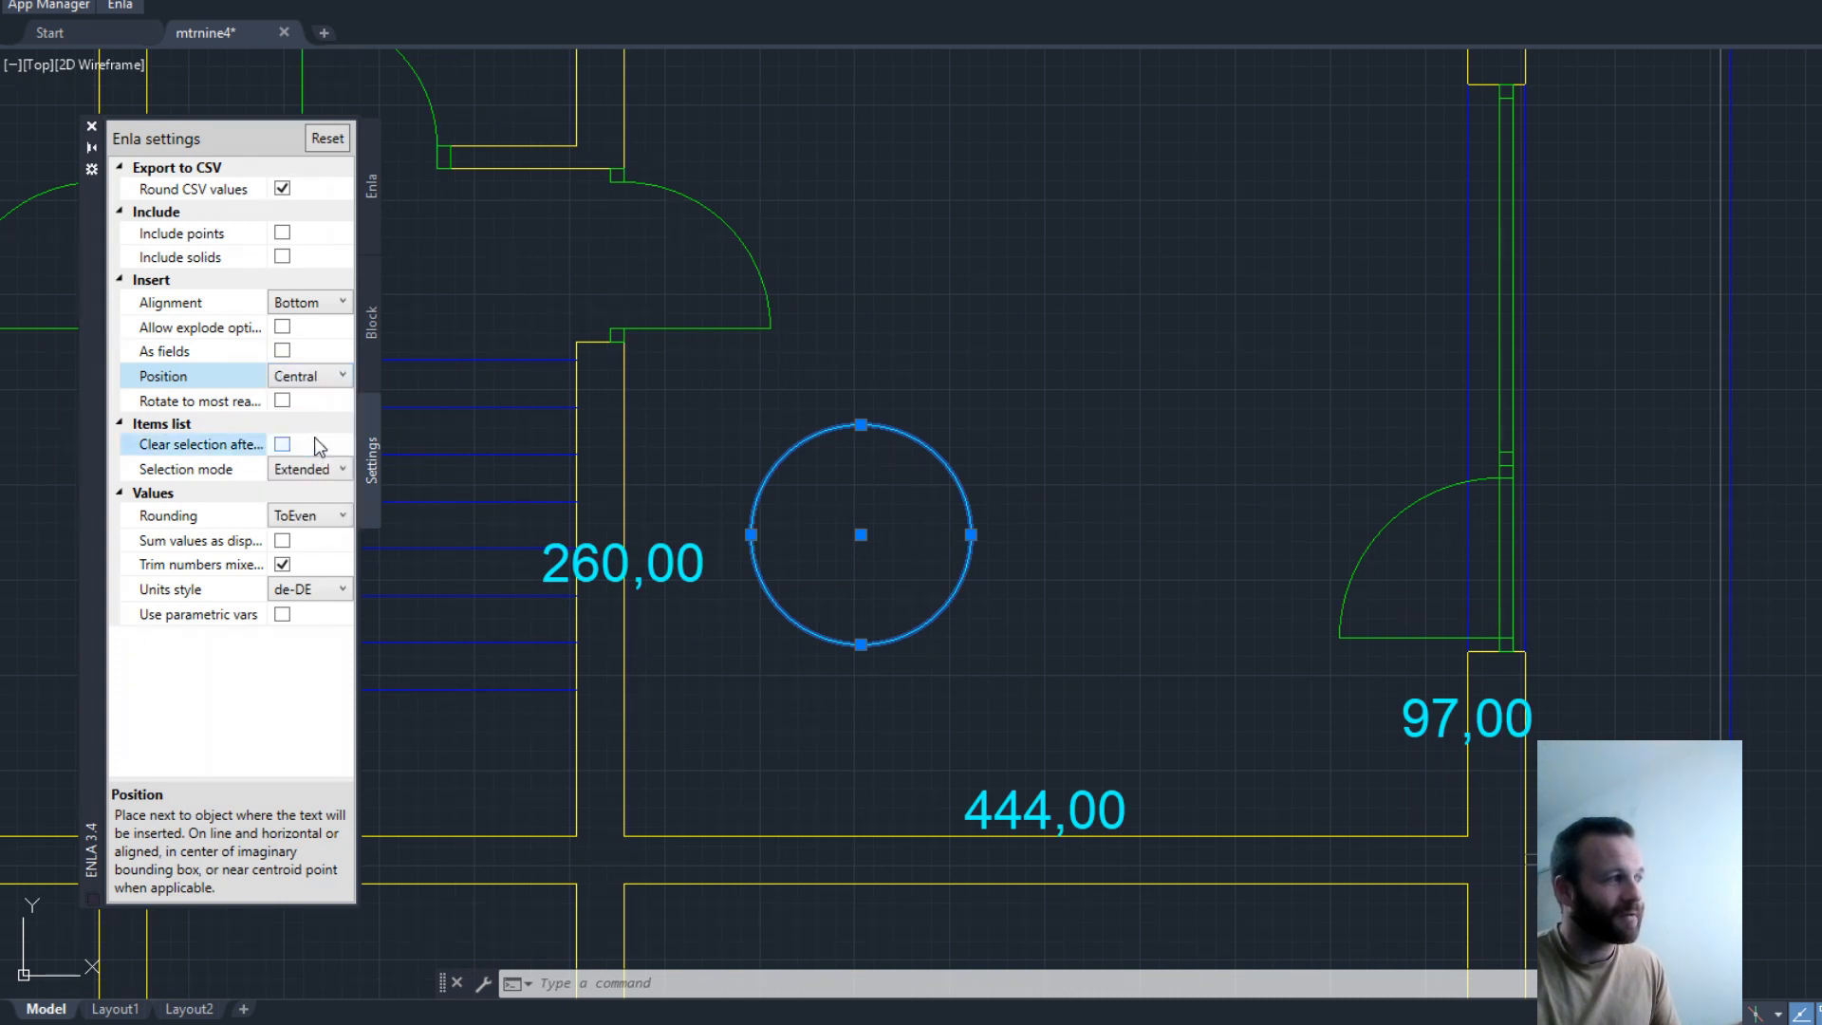
pyautogui.click(318, 304)
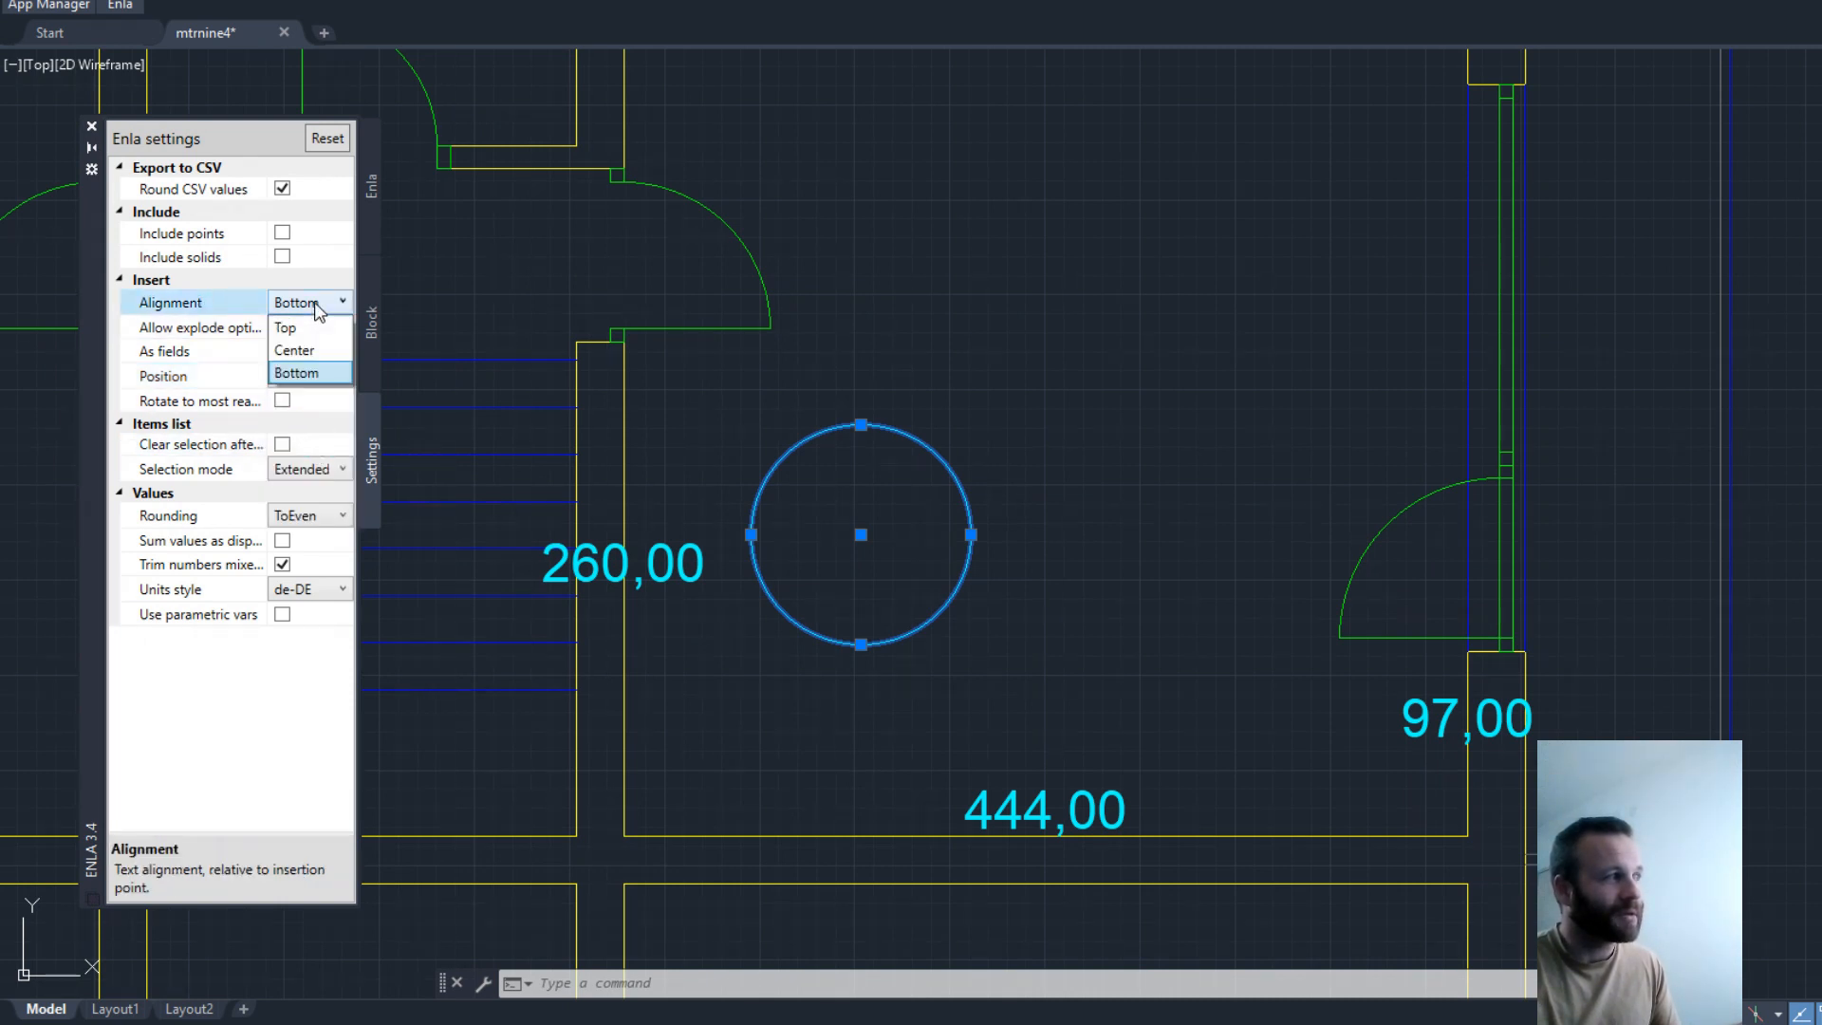
pyautogui.click(307, 348)
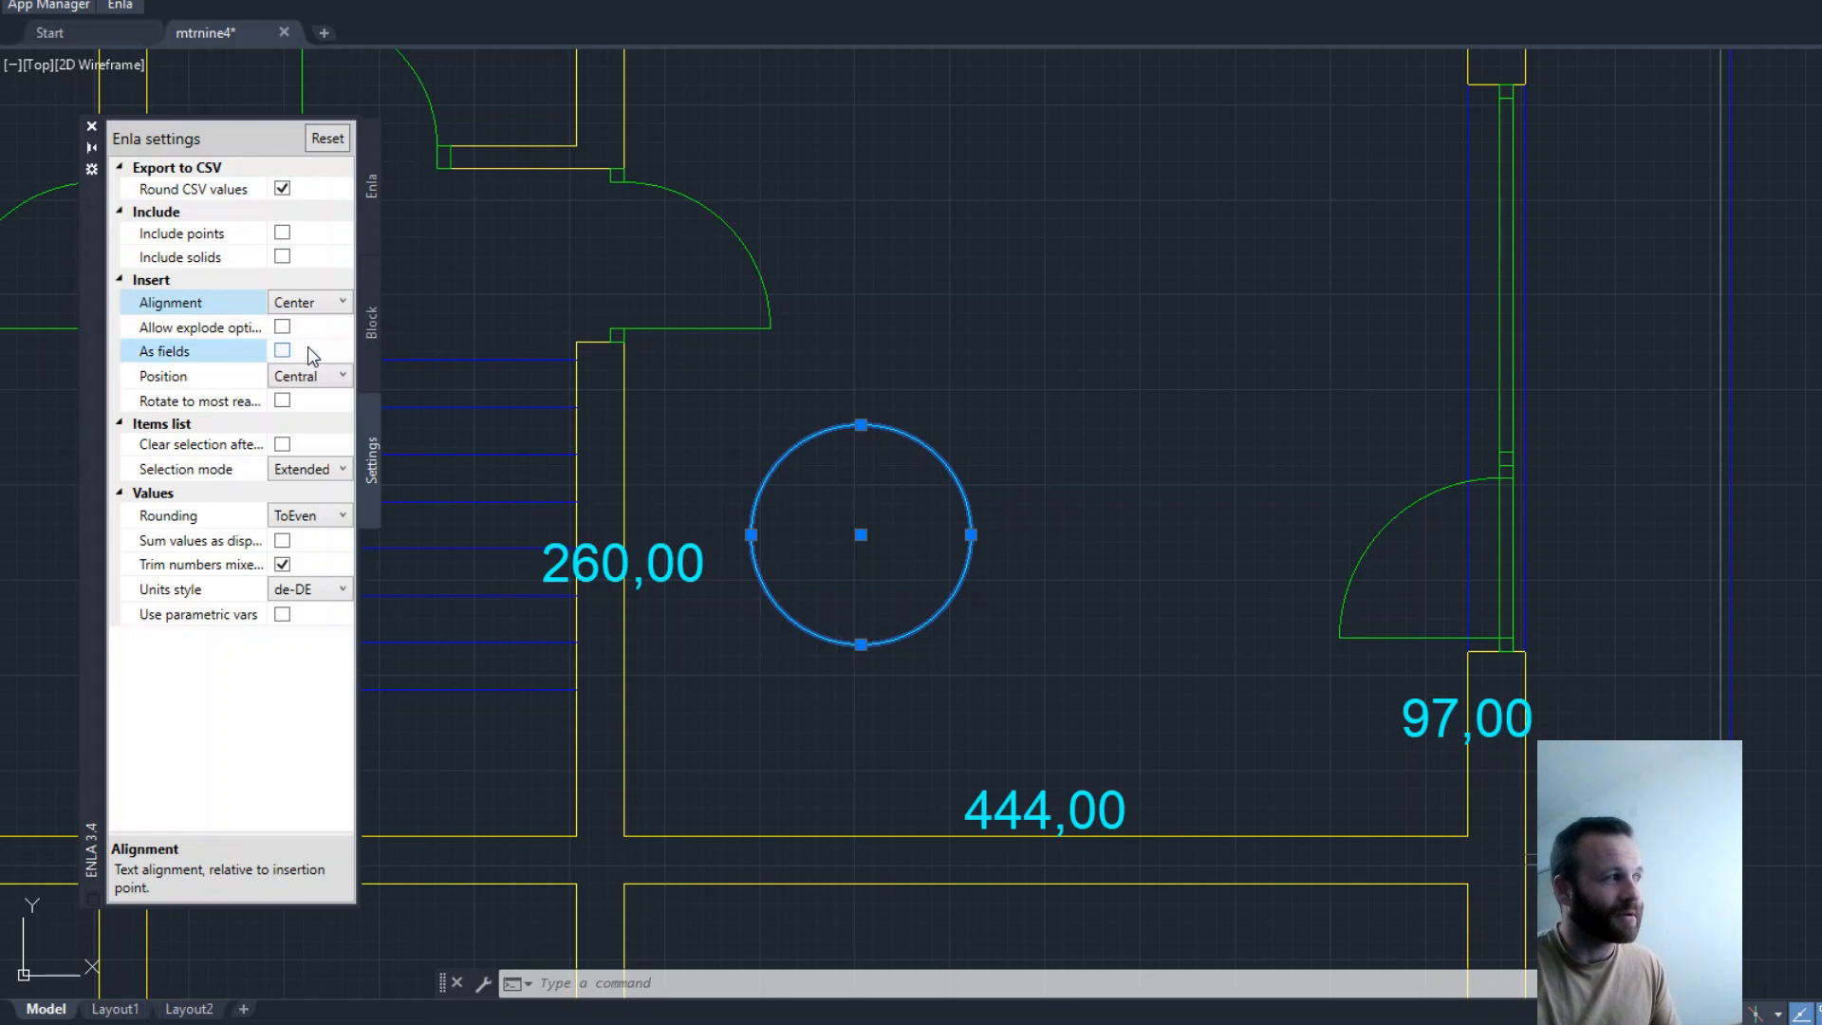
# - Insert the circle's length text at its center and check how it is placed
pyautogui.click(363, 236)
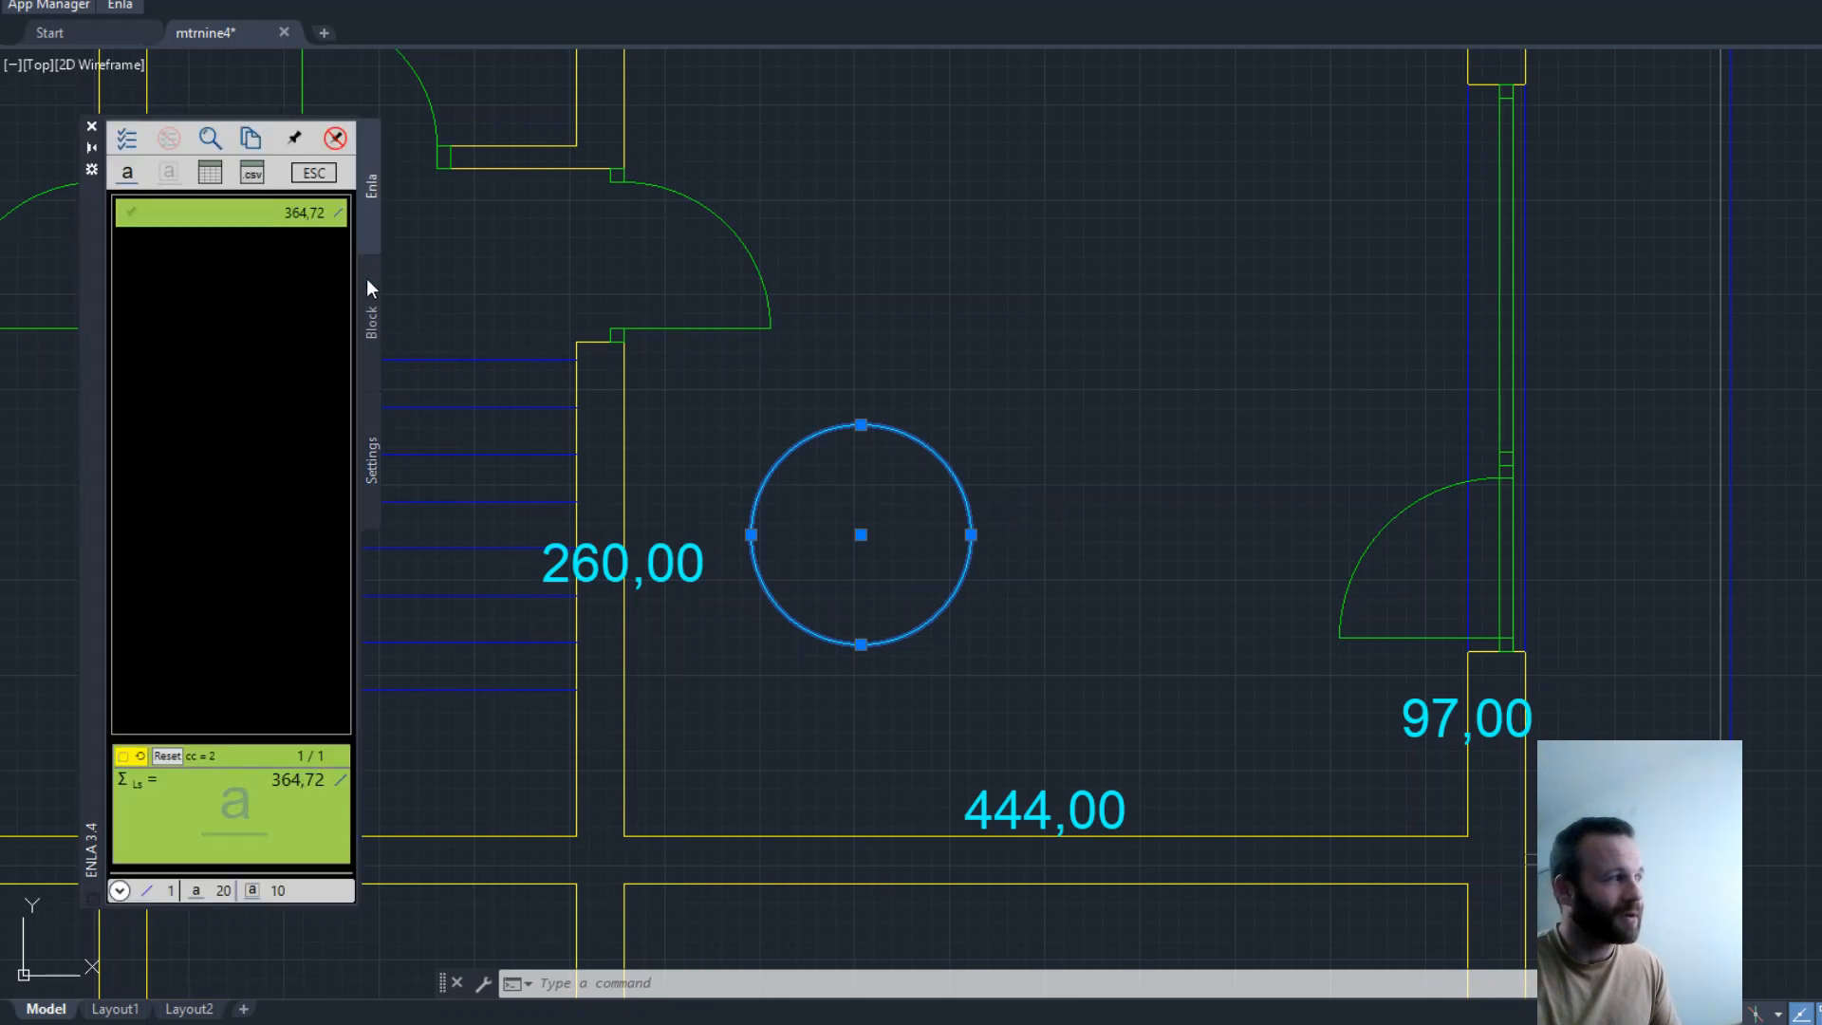
pyautogui.click(127, 174)
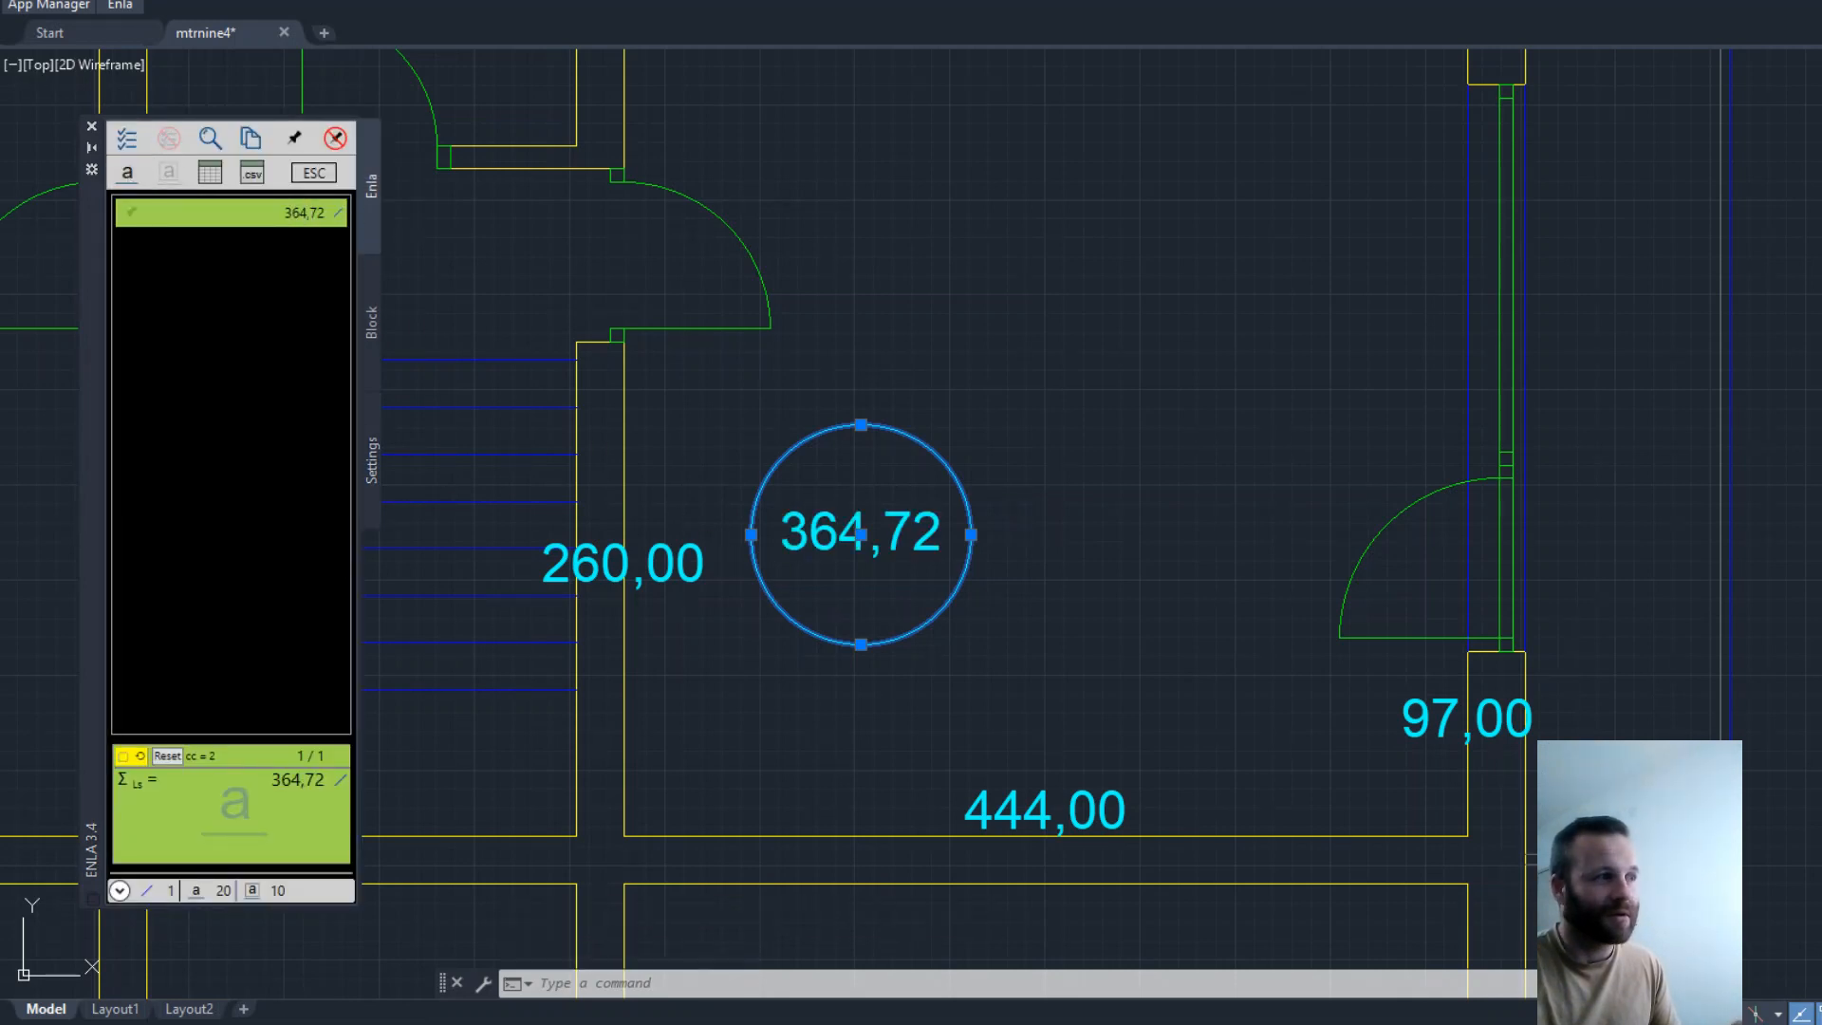
pyautogui.scroll(2, 863, 569)
pyautogui.scroll(2, 818, 568)
pyautogui.scroll(2, 818, 568)
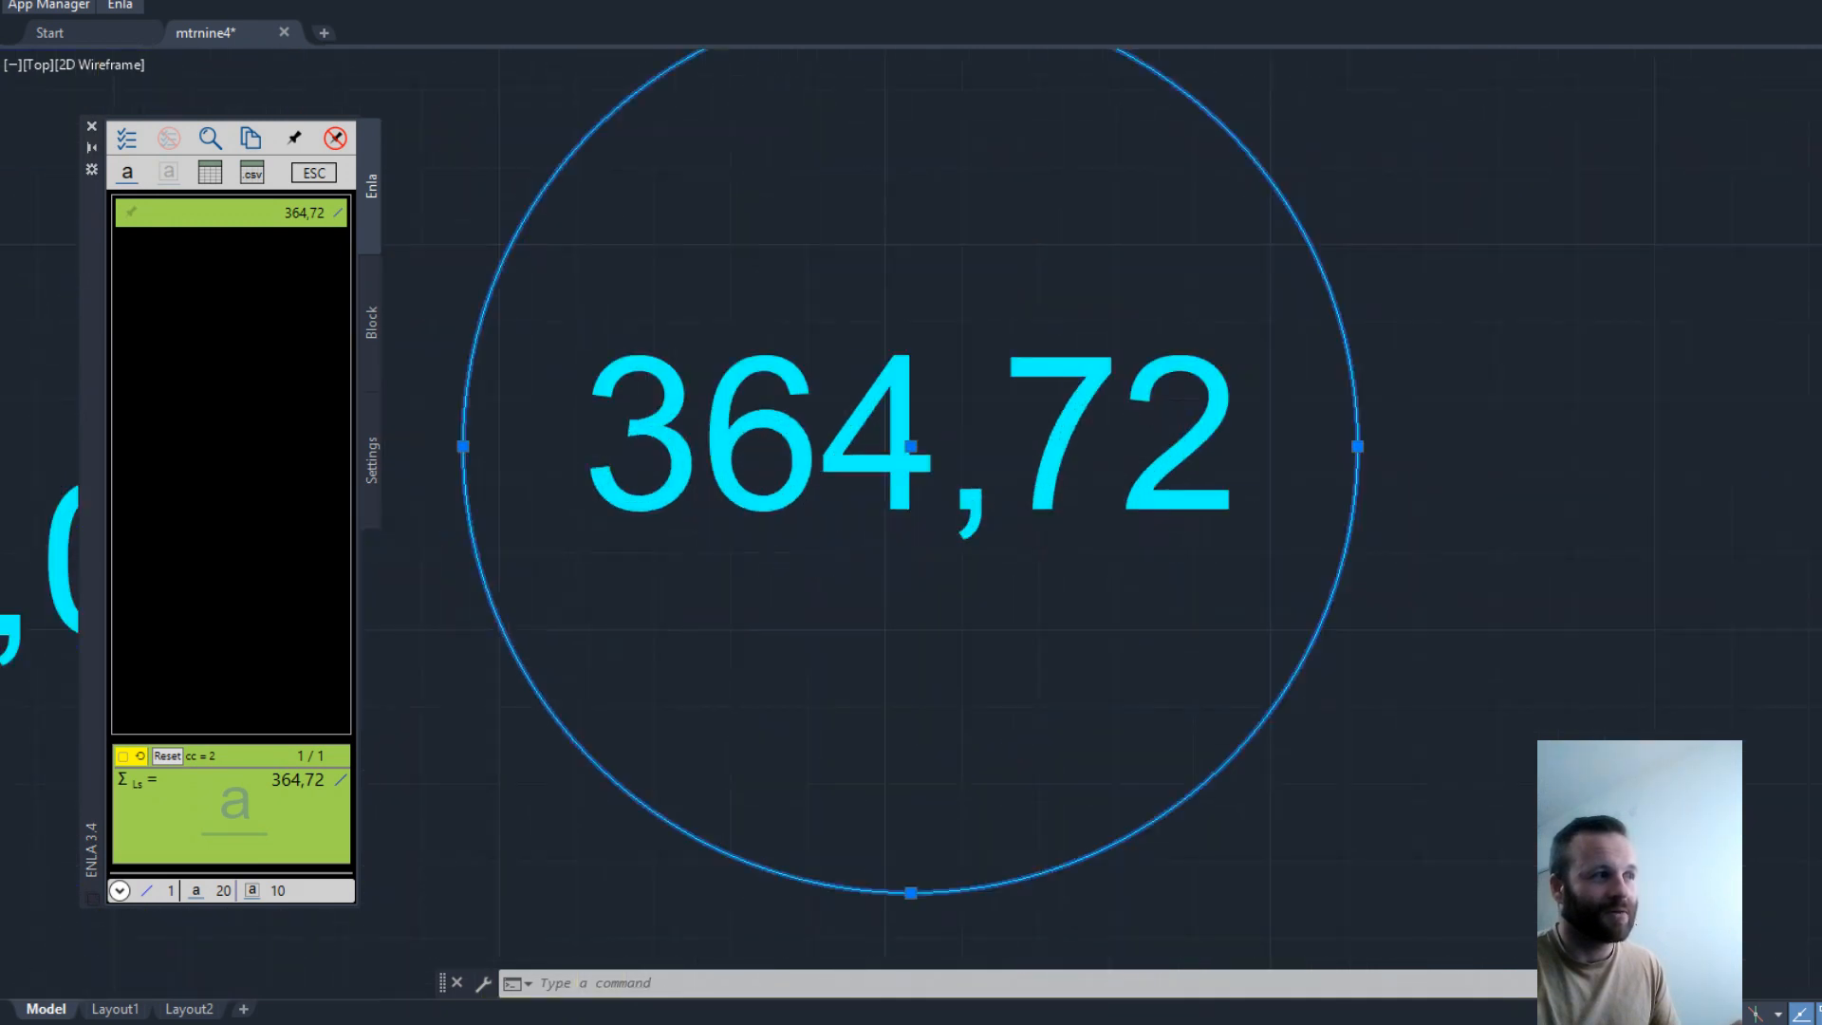
pyautogui.scroll(-1, 841, 572)
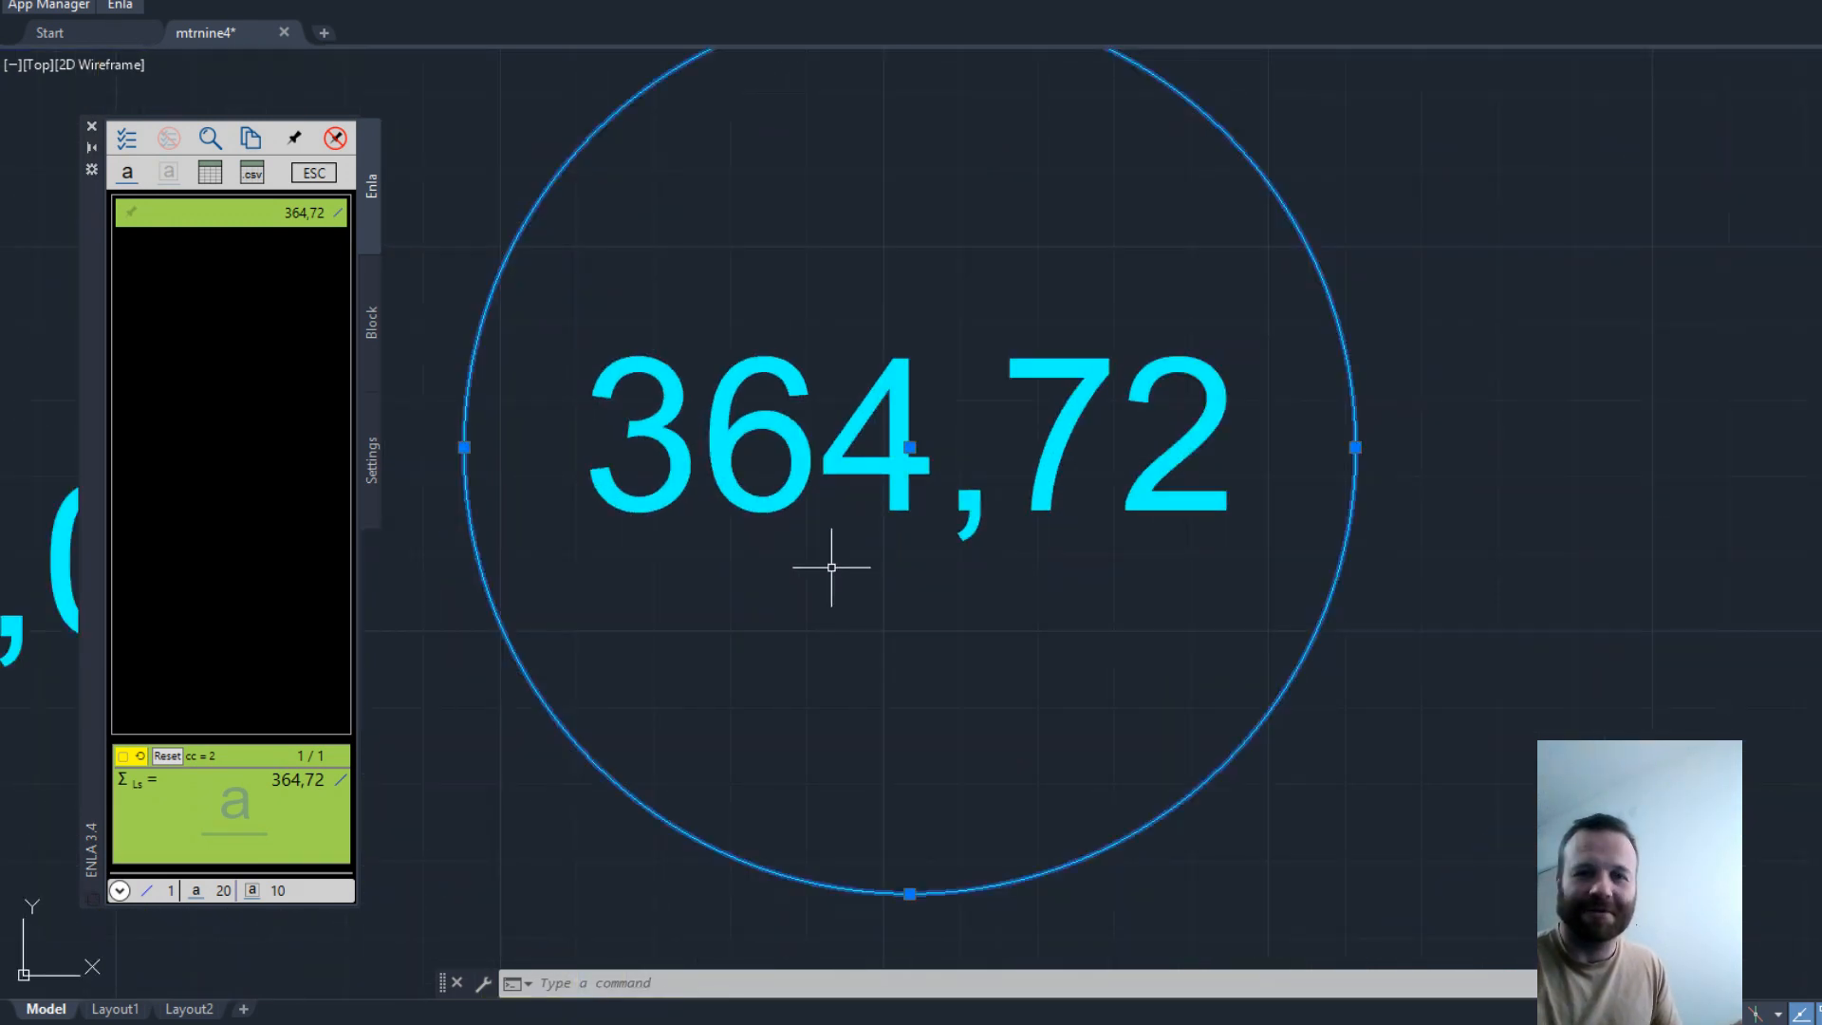
pyautogui.scroll(-8, 831, 567)
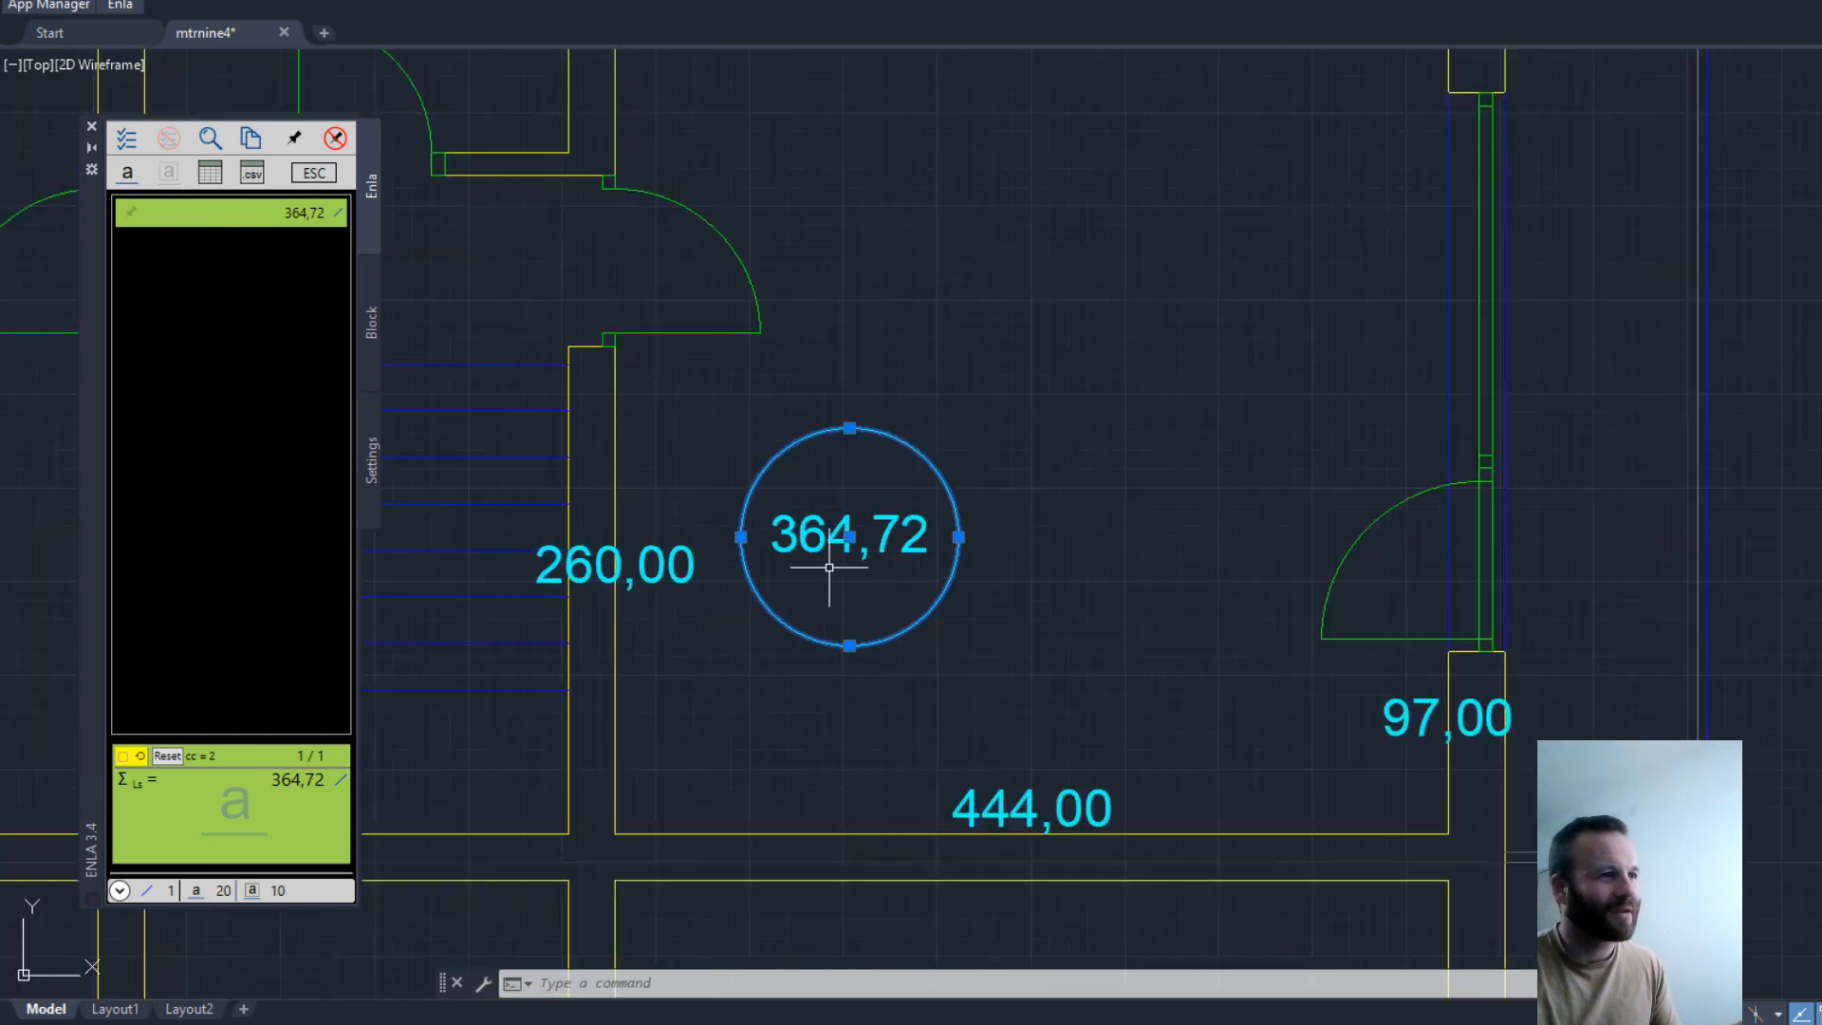